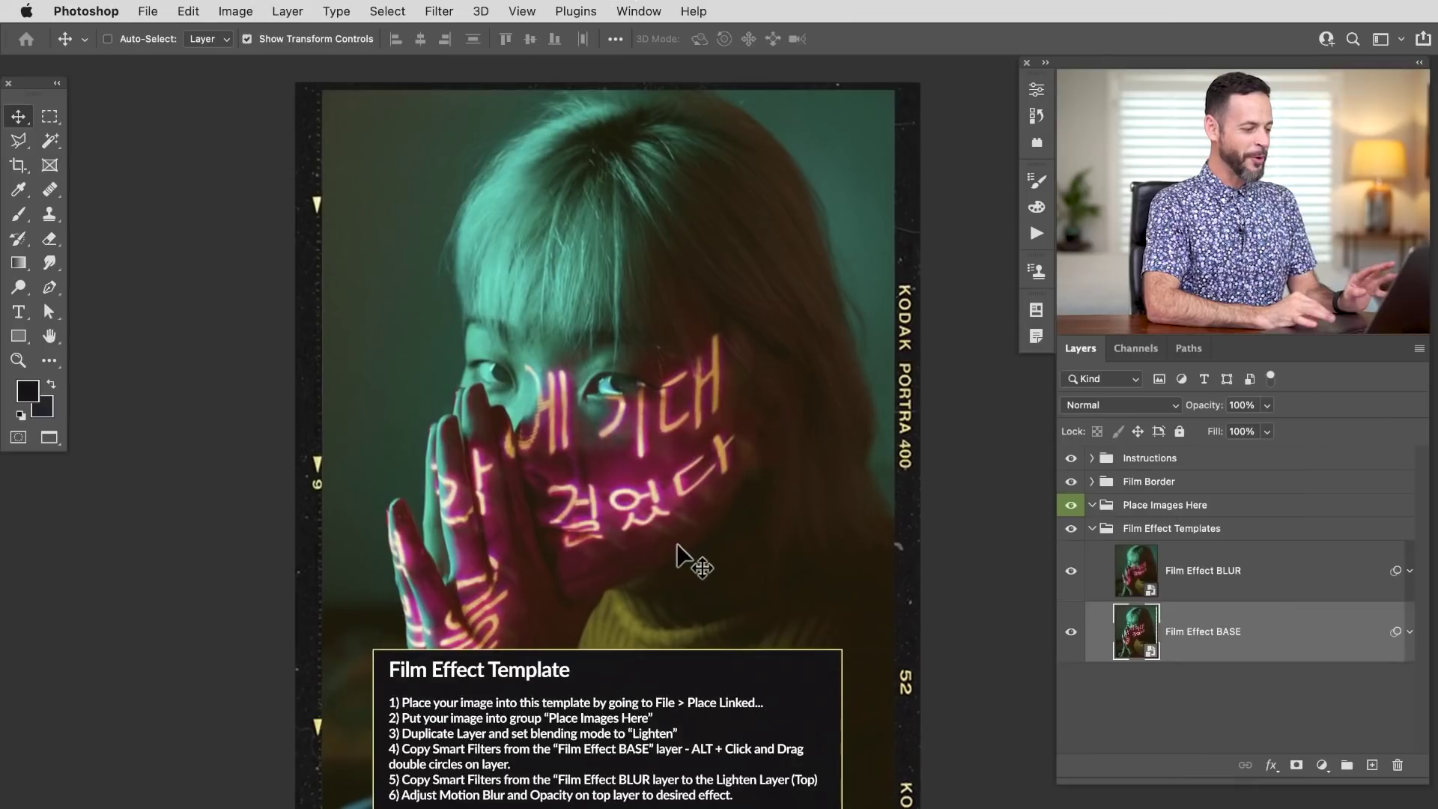
Step: Read the film effect template's instructions up close, then hide the Instructions group
left_click_drag(653, 743, 719, 749)
left_click(719, 750, "alt")
left_click(787, 748, "alt")
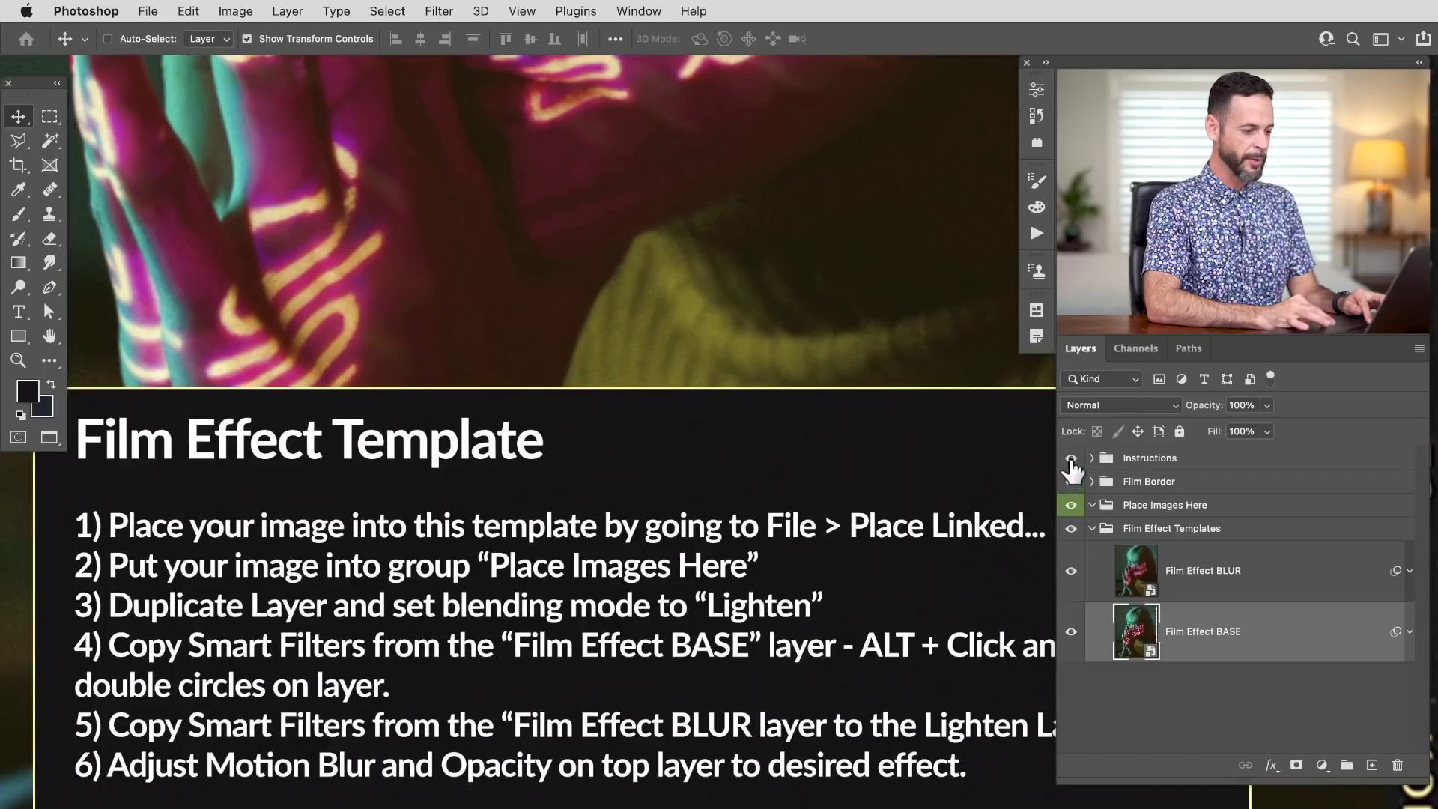
left_click(1072, 458)
key("super+minus")
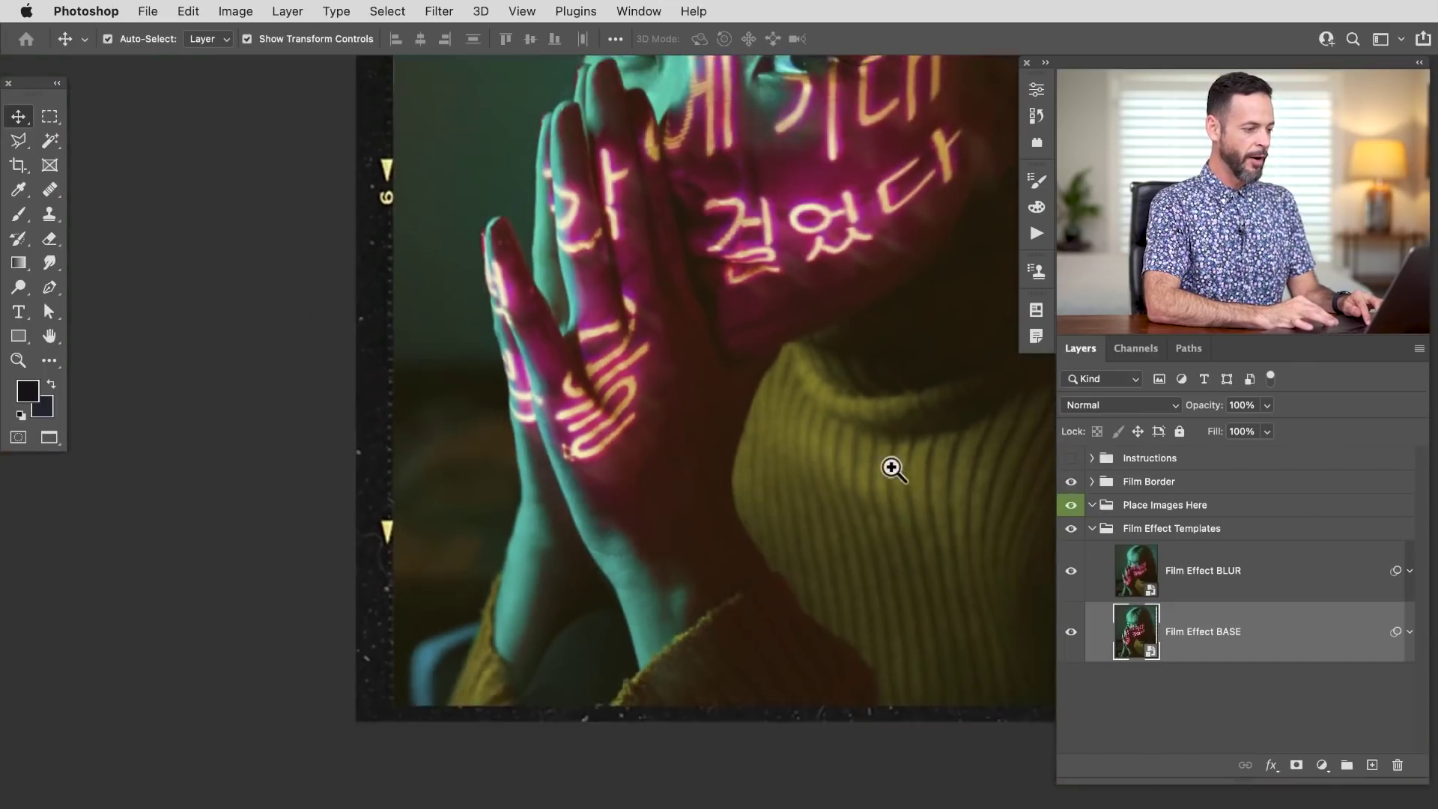
left_click_drag(944, 423, 665, 739)
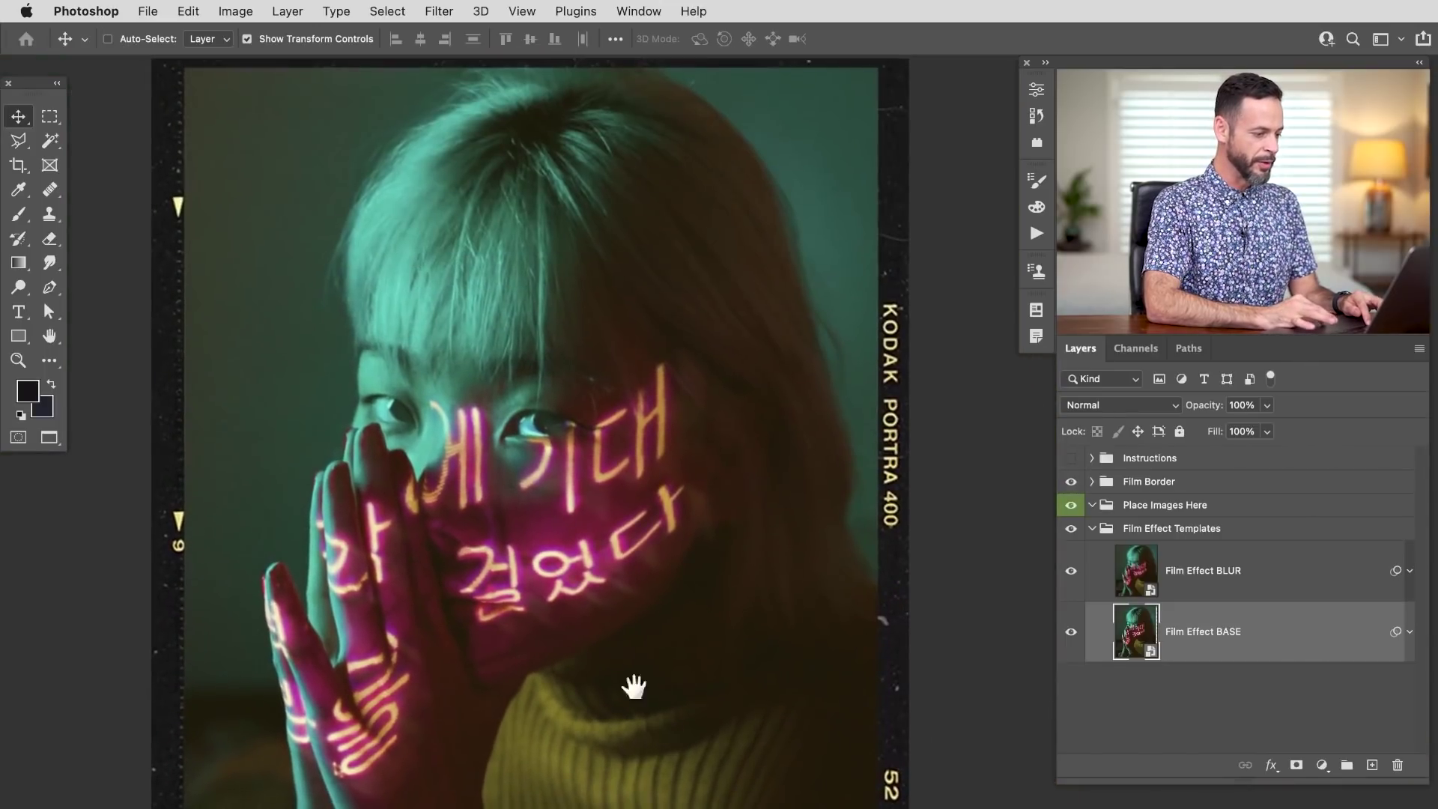
left_click(636, 592)
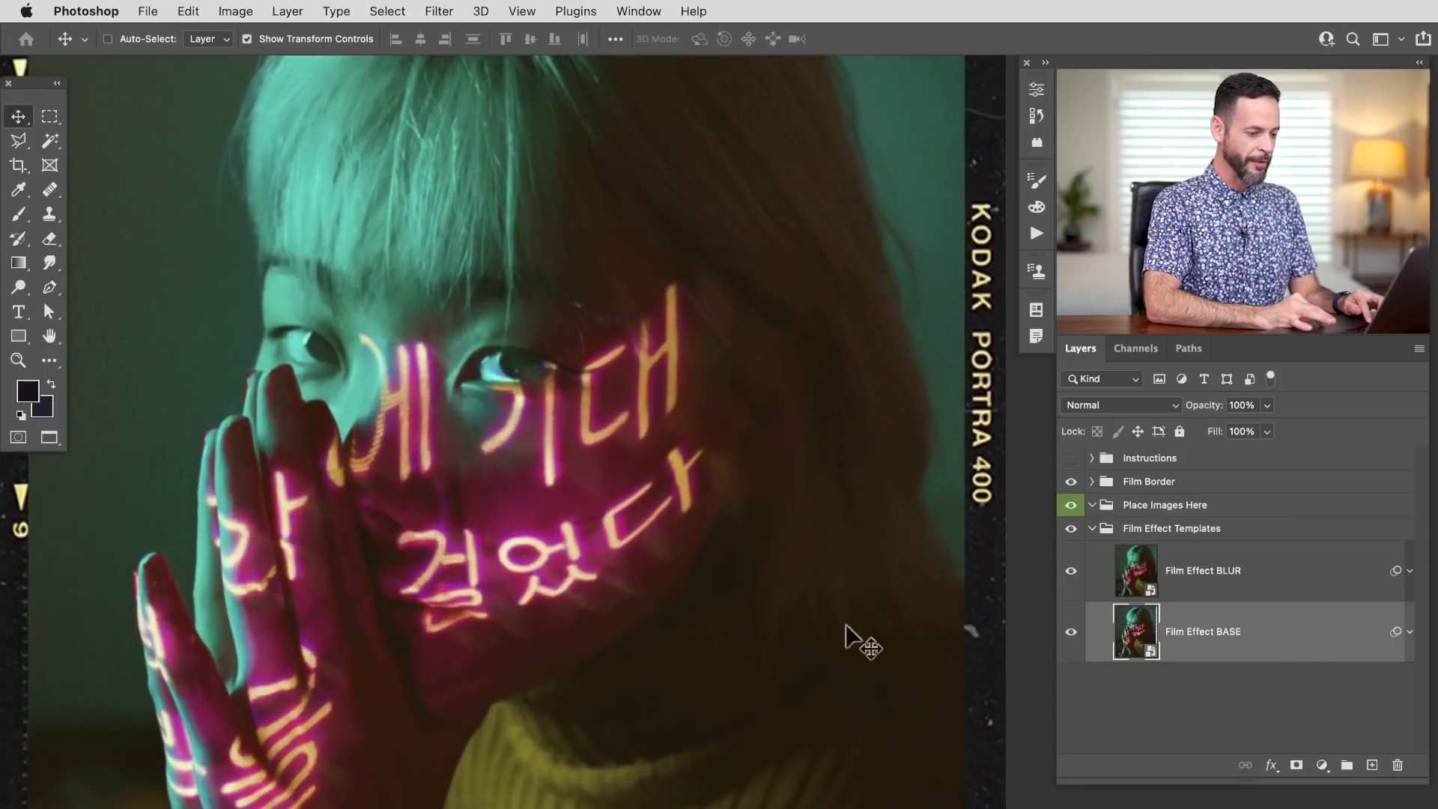
Step: Toggle the Film Effect BLUR layer's visibility to compare the portrait with and without it, leaving it hidden
left_click(1072, 573)
left_click(1072, 573)
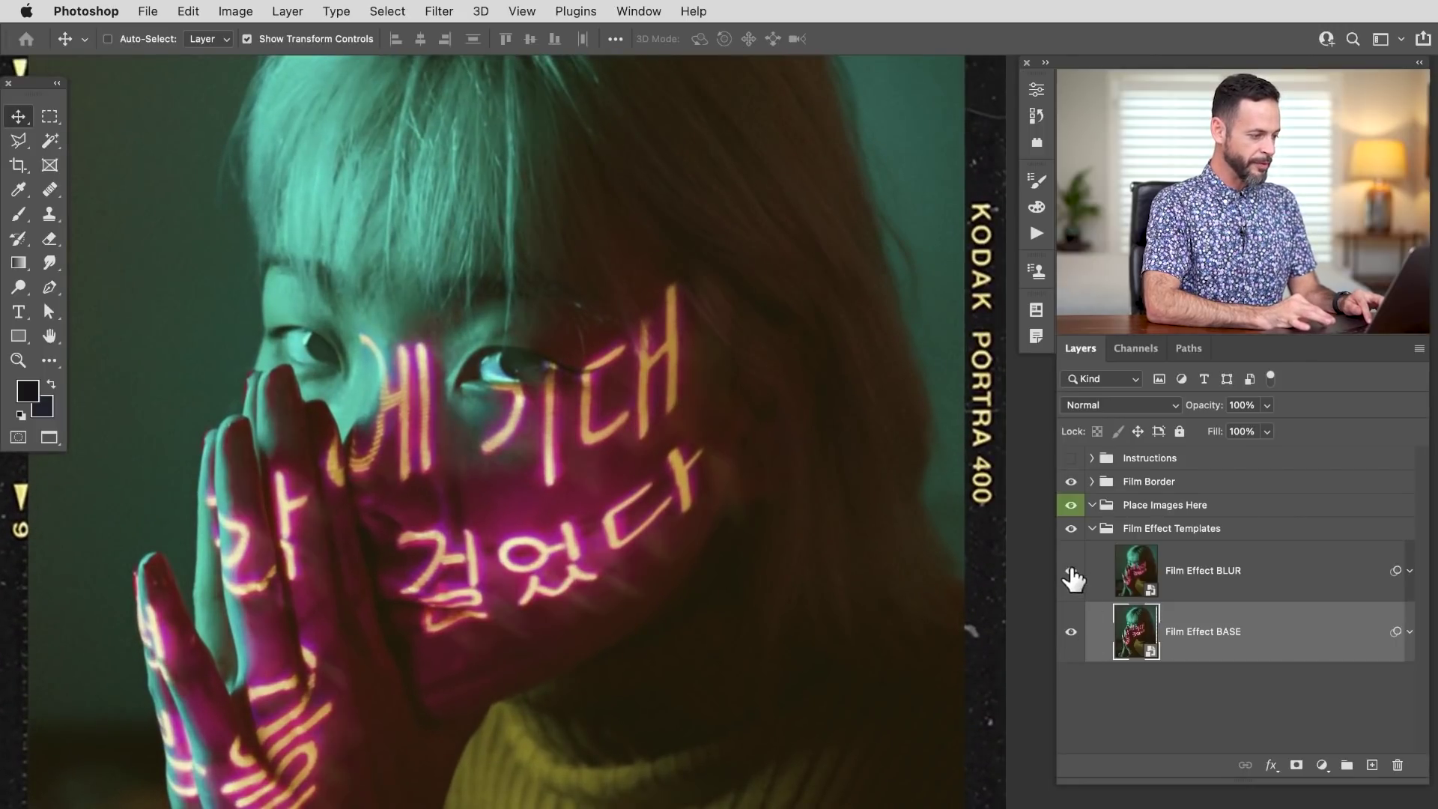
left_click(1072, 574)
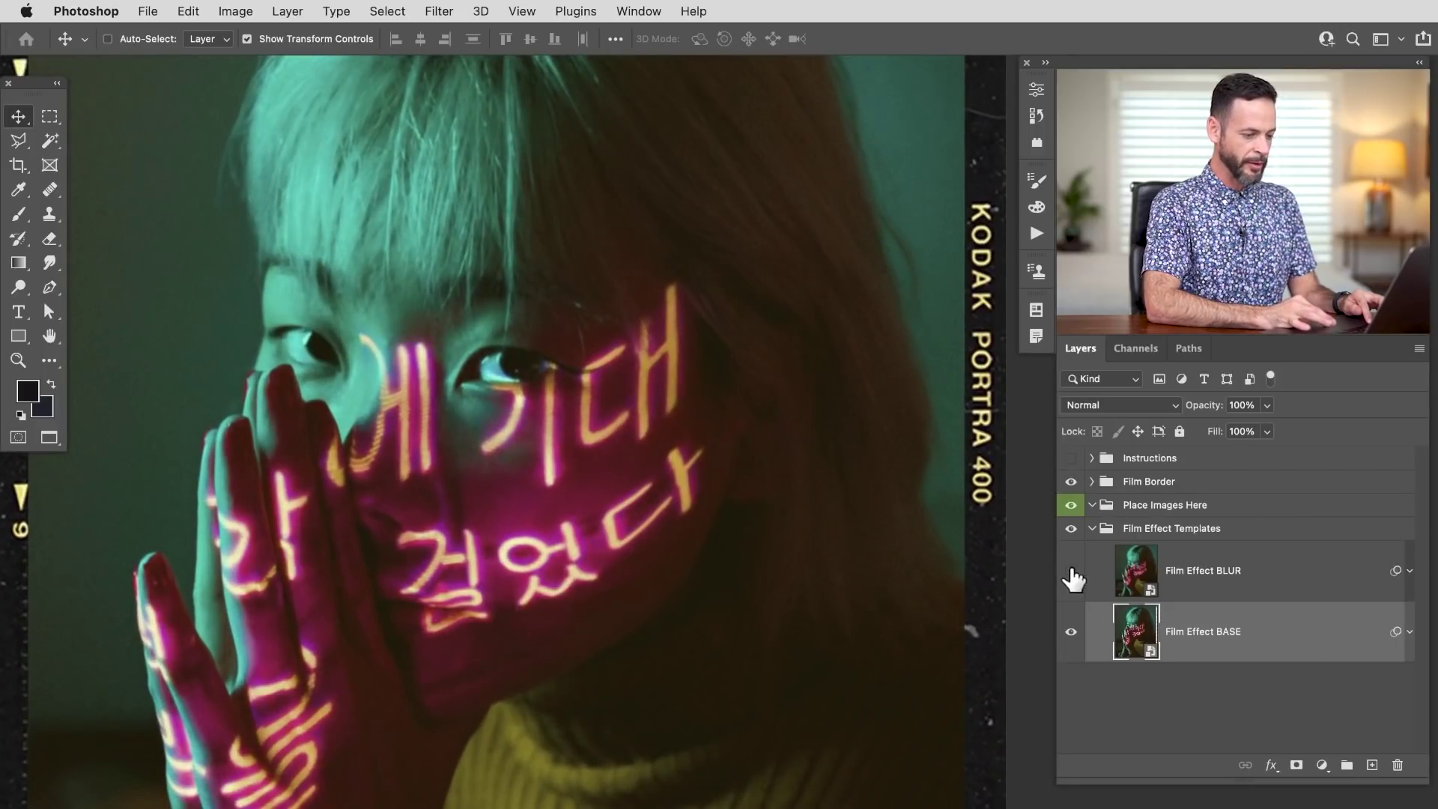
Step: Expand the Film Effect BASE layer's smart filters and compare the face with the filters off and on
left_click(1410, 633)
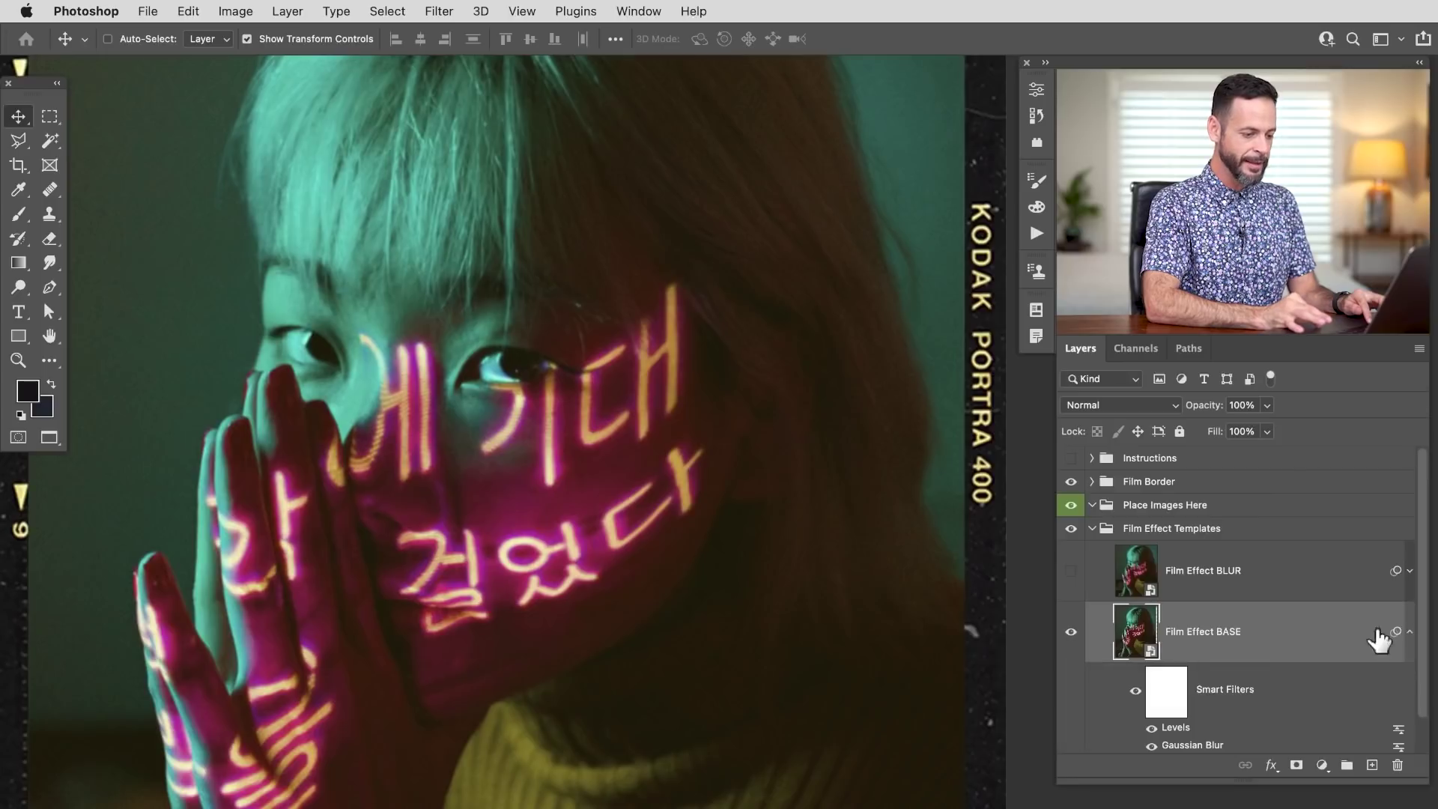
left_click(1136, 692)
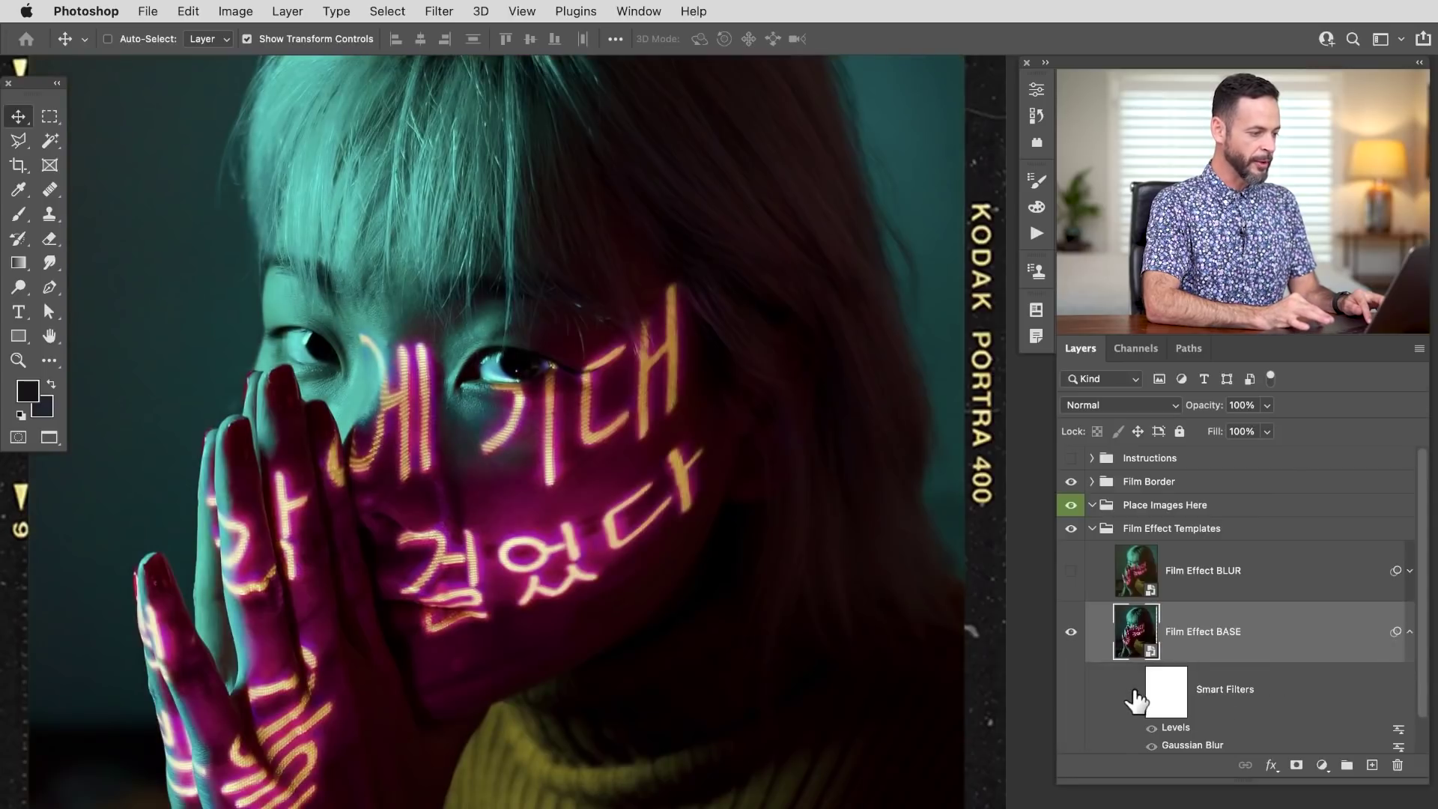
left_click(1136, 690)
scroll(517, 379, "up", 5)
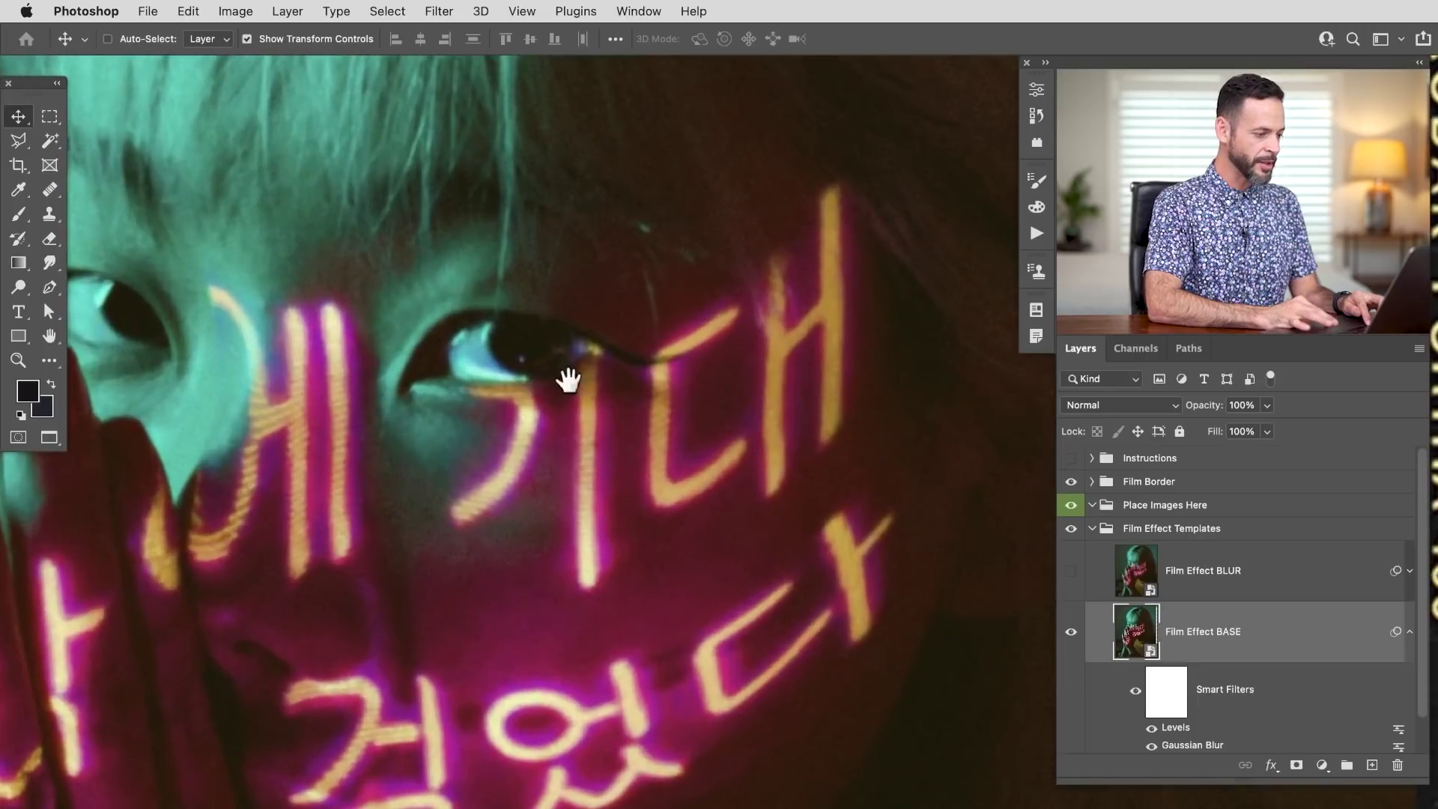
left_click(1135, 691)
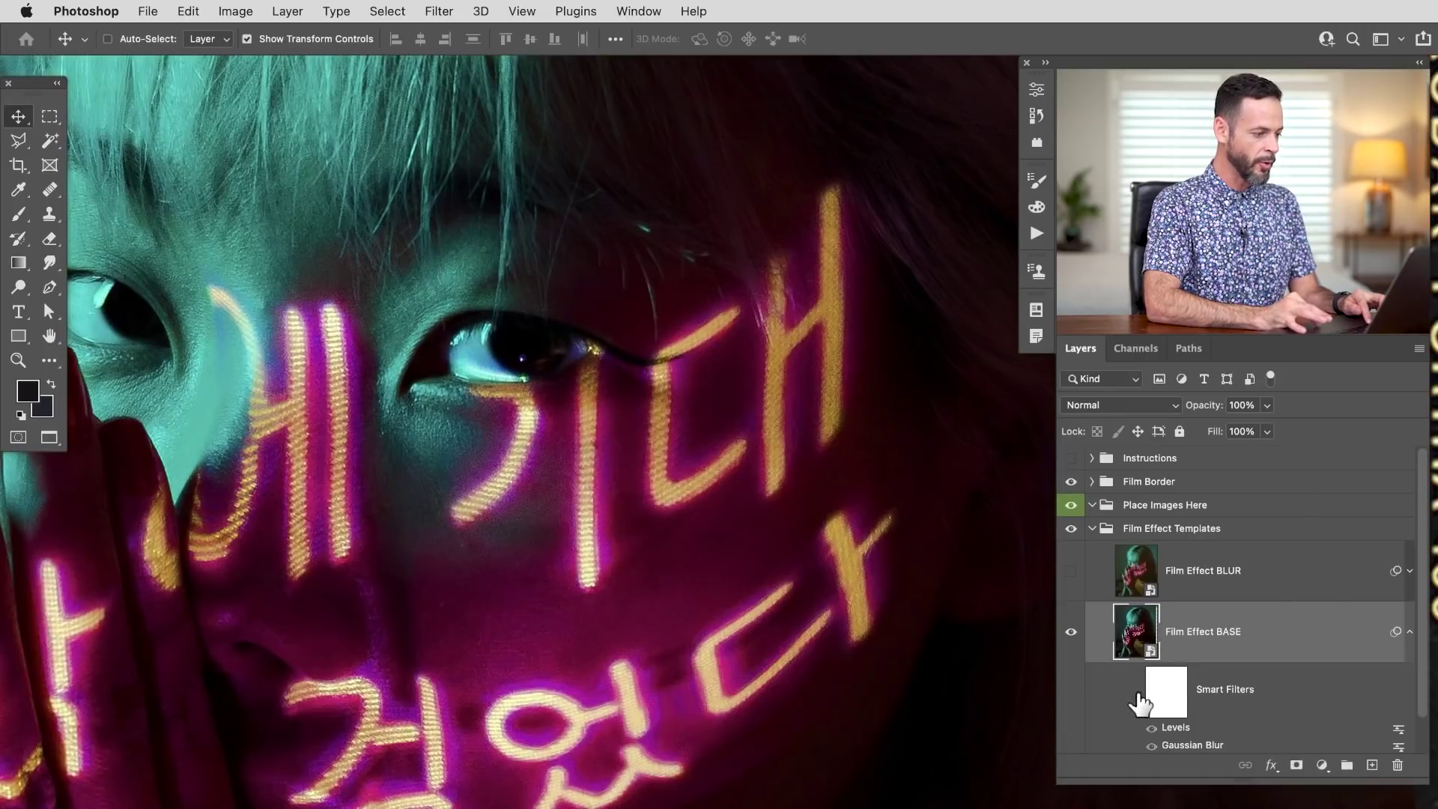
left_click(1136, 691)
scroll(922, 552, "down", 5)
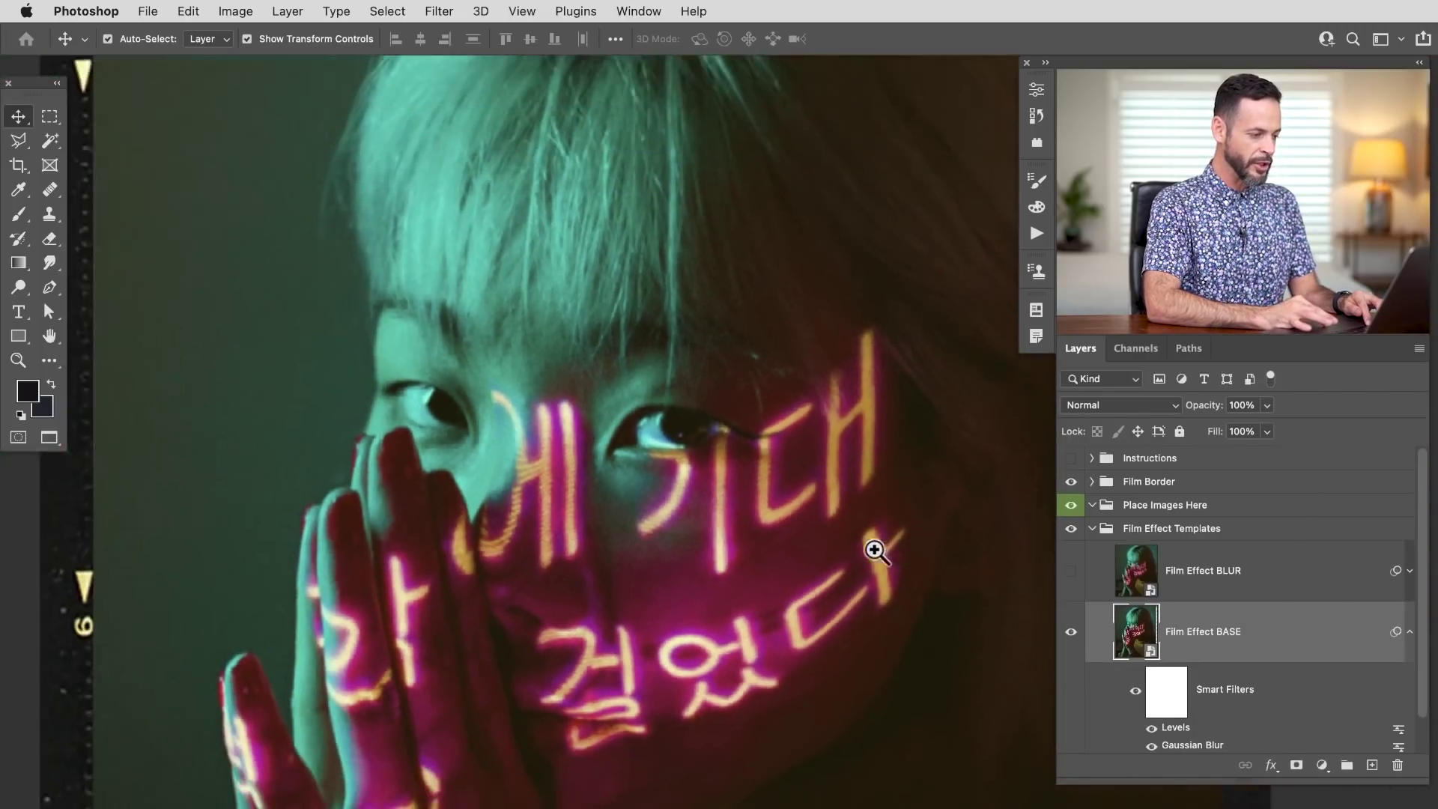
scroll(854, 552, "up", 3)
left_click_drag(854, 552, 612, 454)
scroll(411, 555, "down", 2)
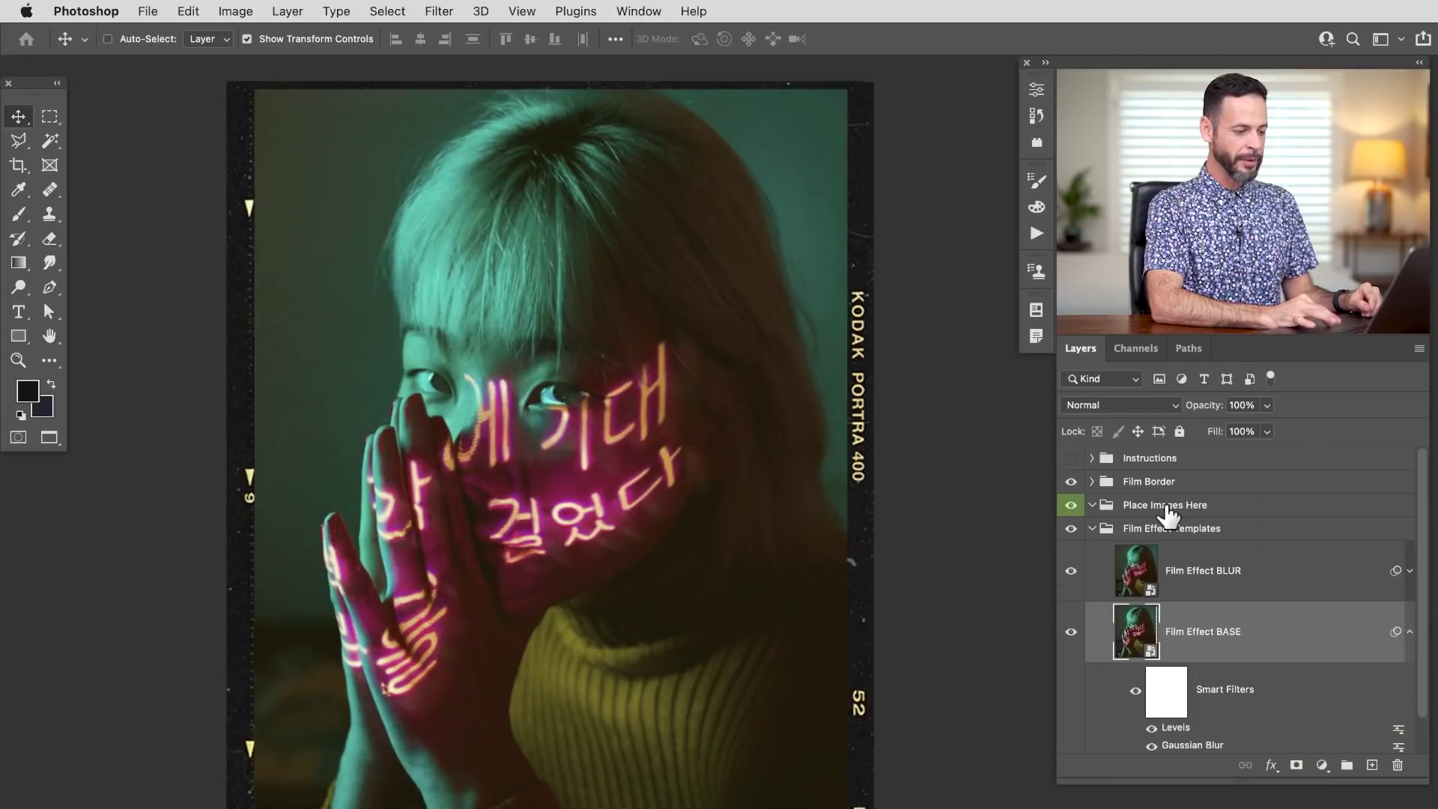
Step: Place Film Effect Sample 02.jpg as a linked image above the Place Images Here group and scale it to 112%
left_click(1146, 507)
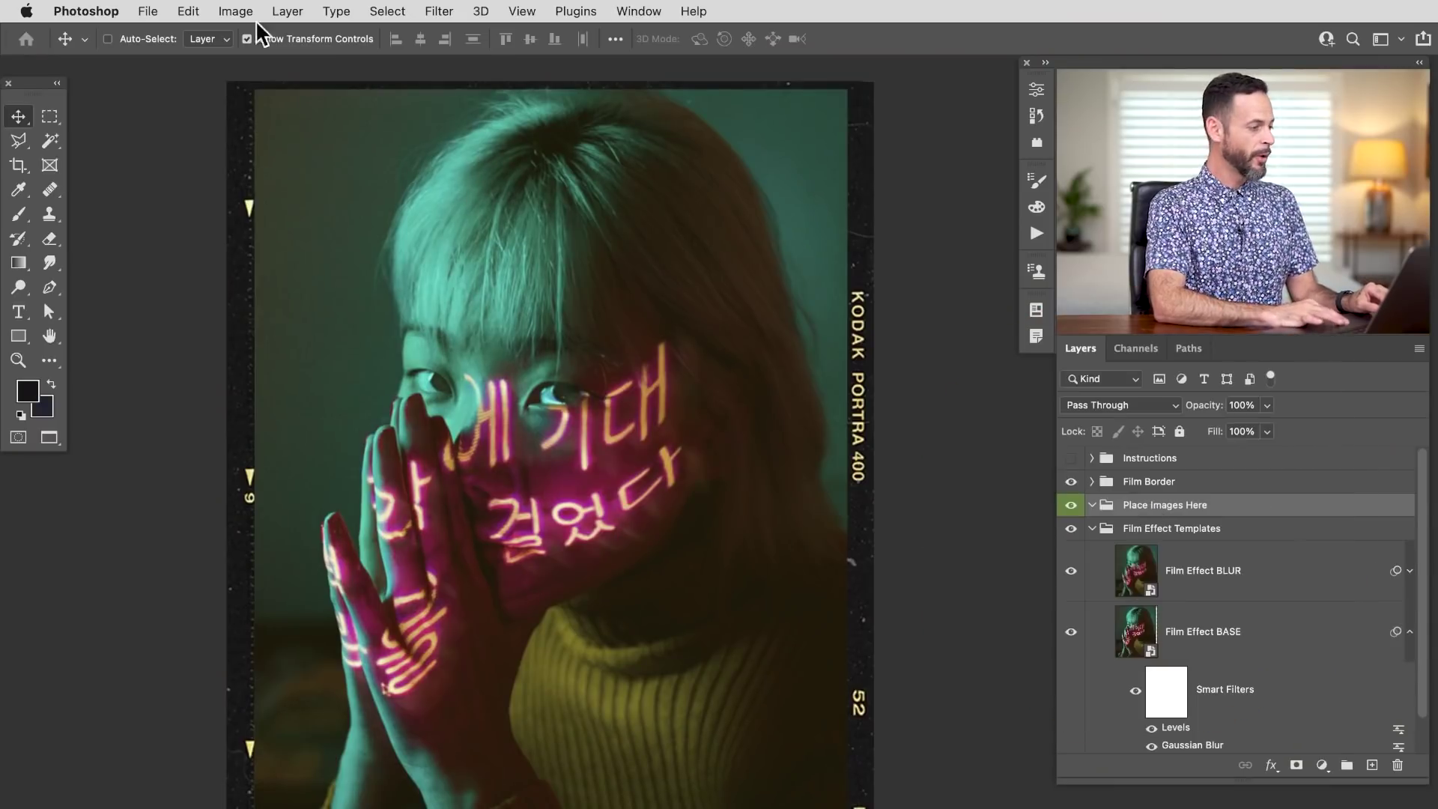
left_click(150, 10)
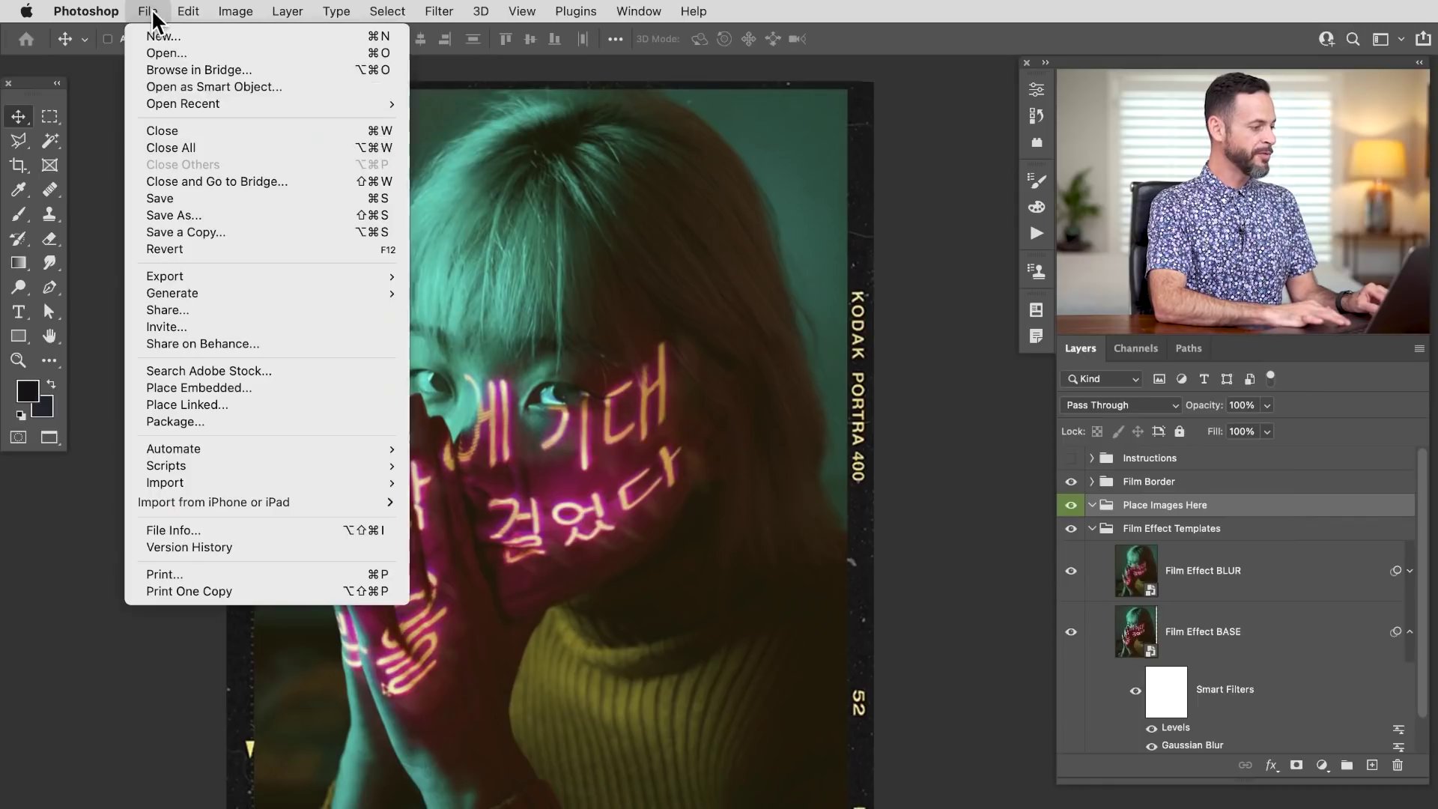
left_click(217, 414)
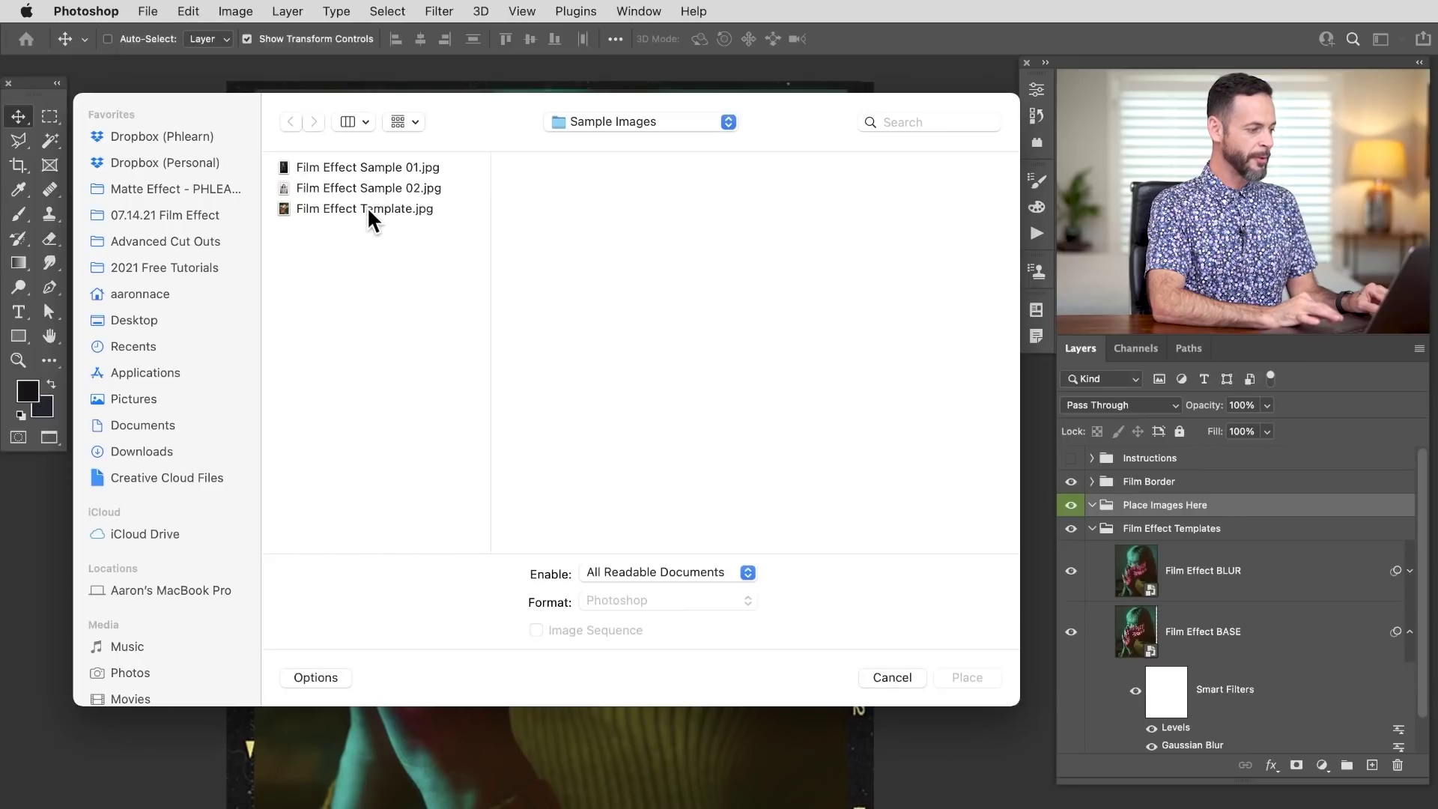
left_click(391, 191)
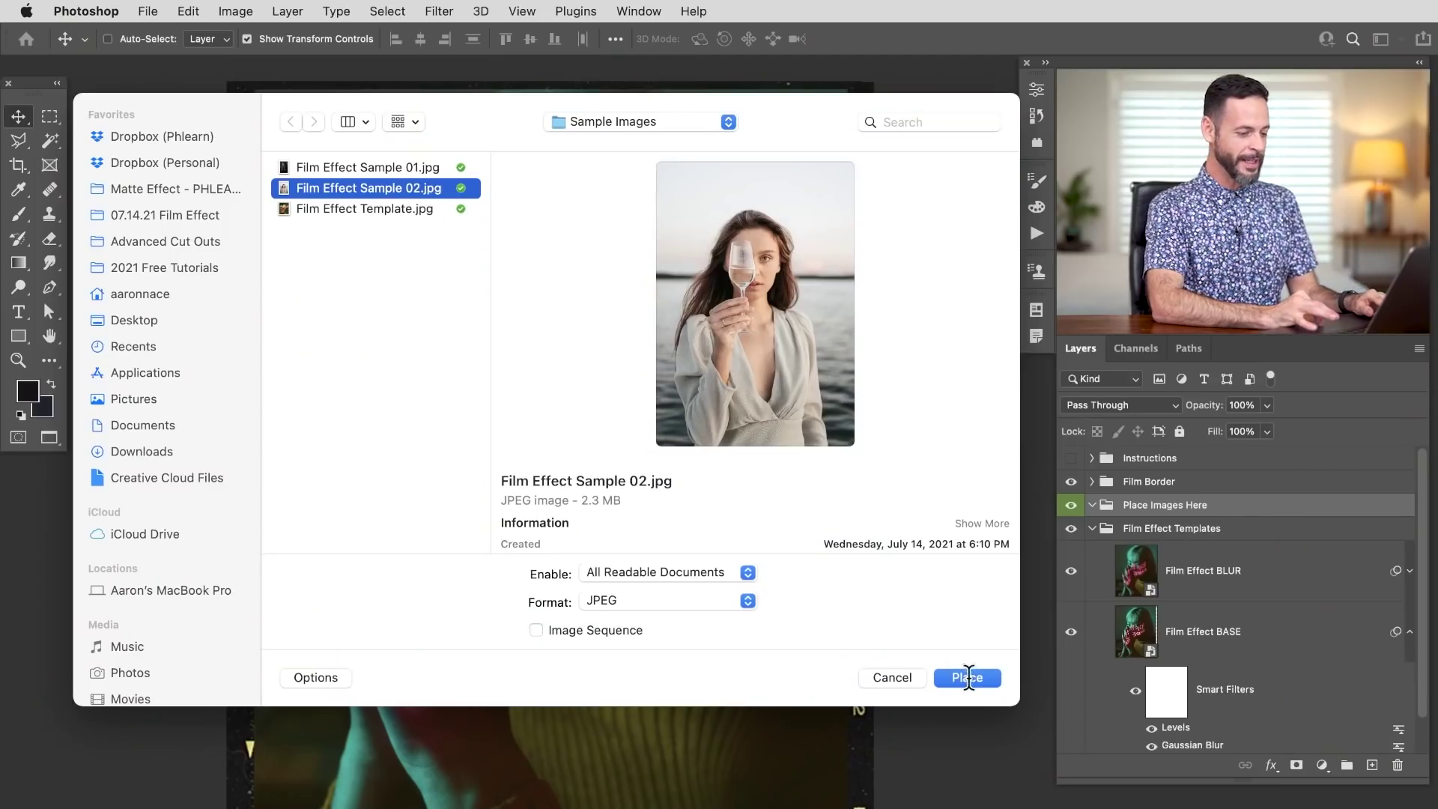
left_click(969, 678)
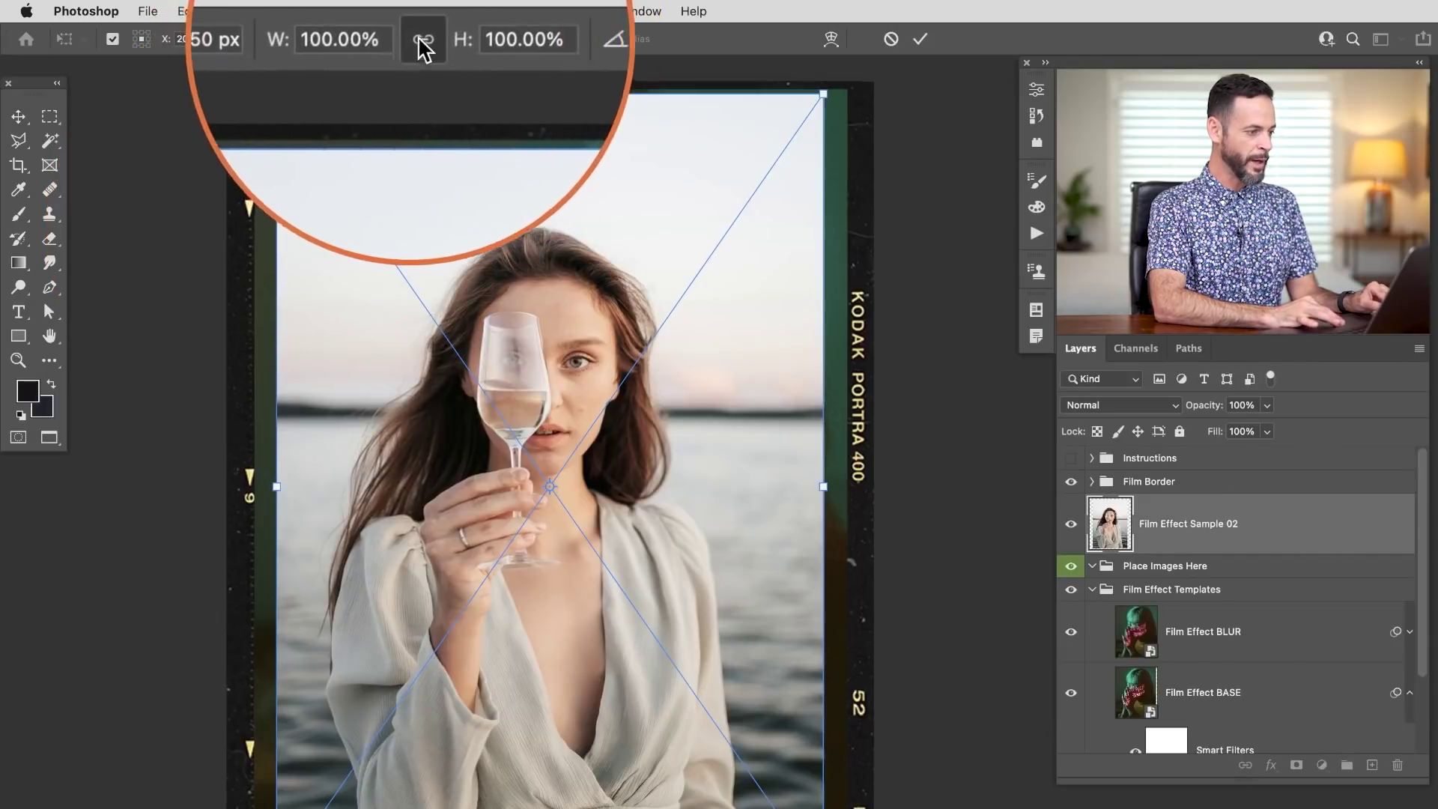
left_click_drag(438, 47, 450, 41)
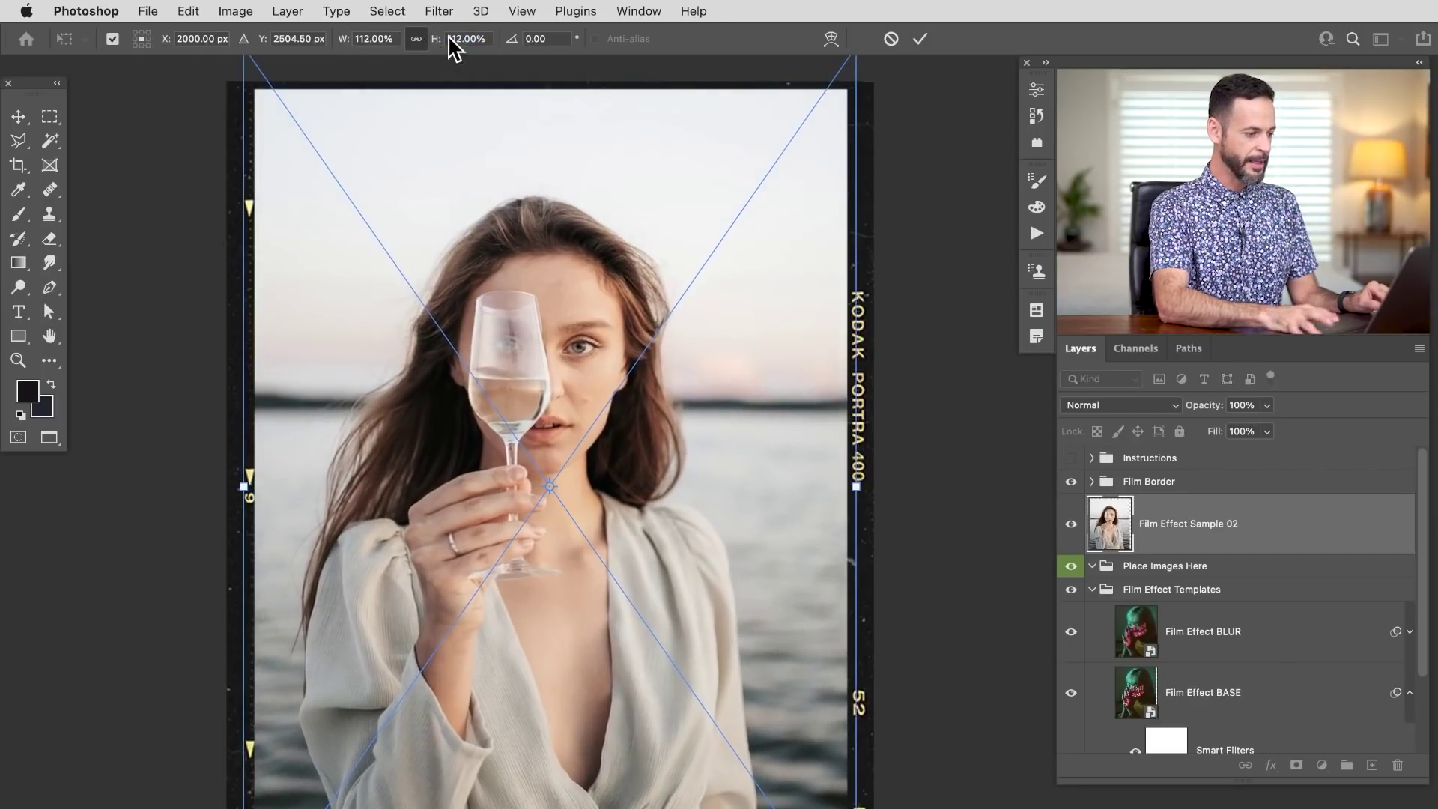
key("Return")
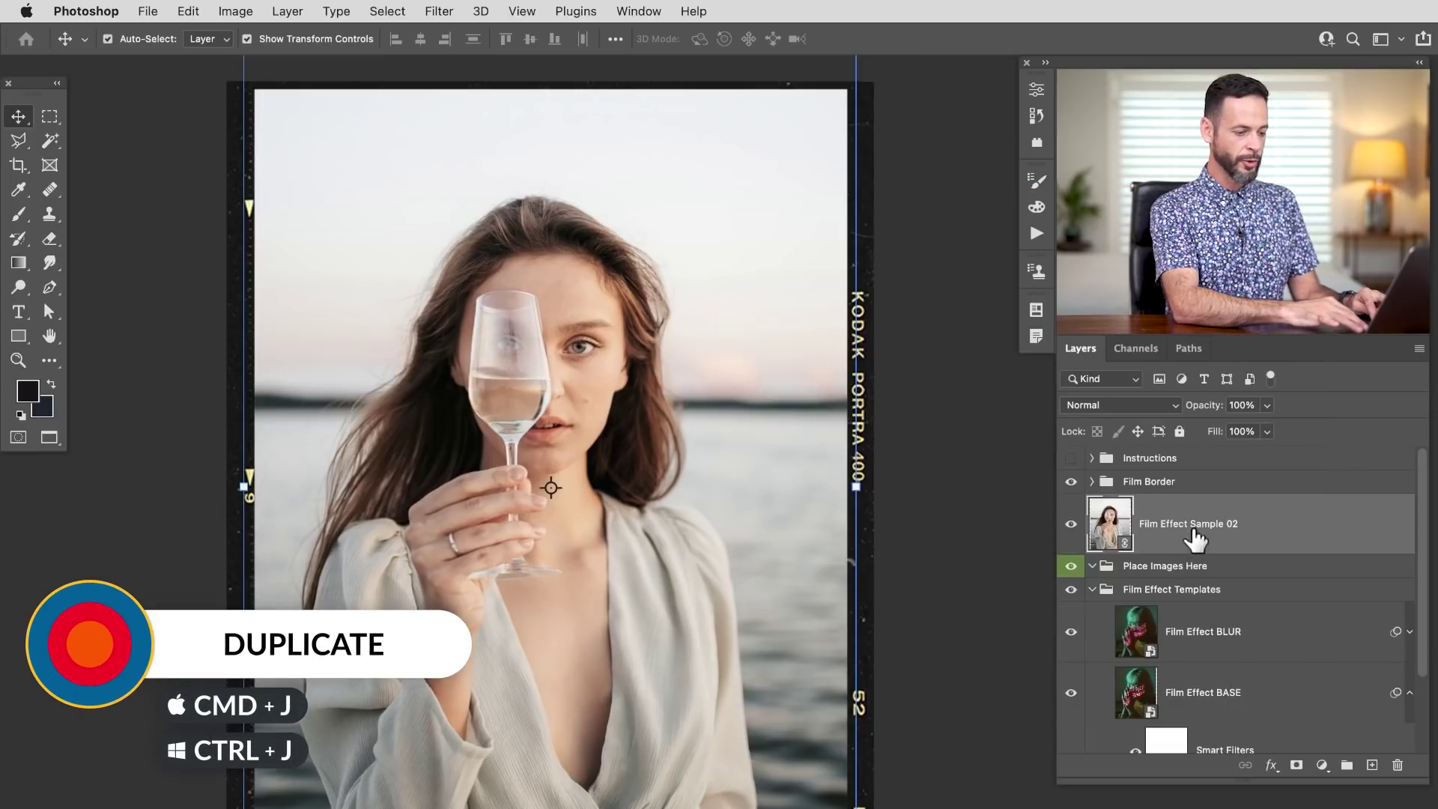
Step: Duplicate the Film Effect Sample 02 layer and set the copy's blending mode to Lighten
key("super+j")
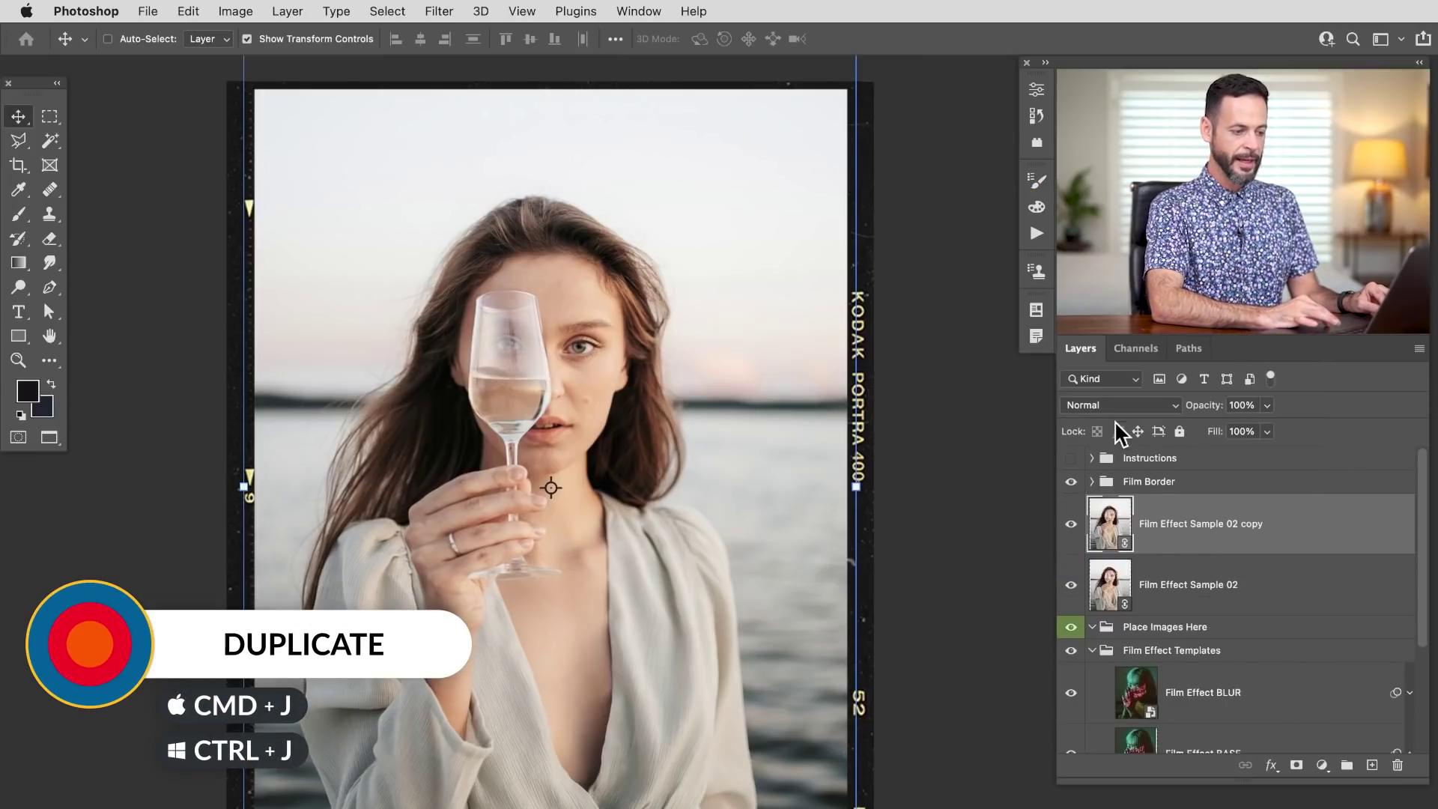
left_click(1112, 408)
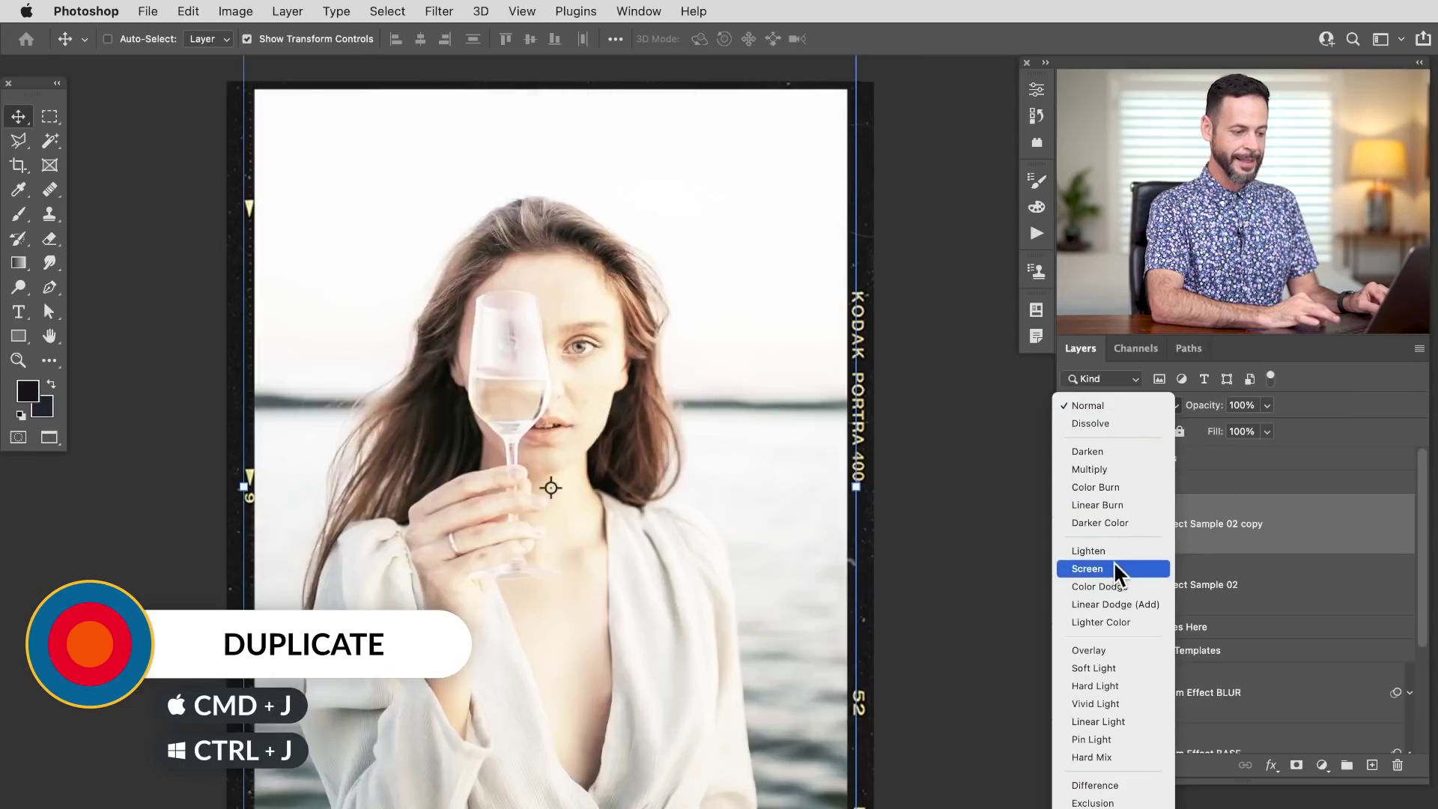
left_click(1113, 551)
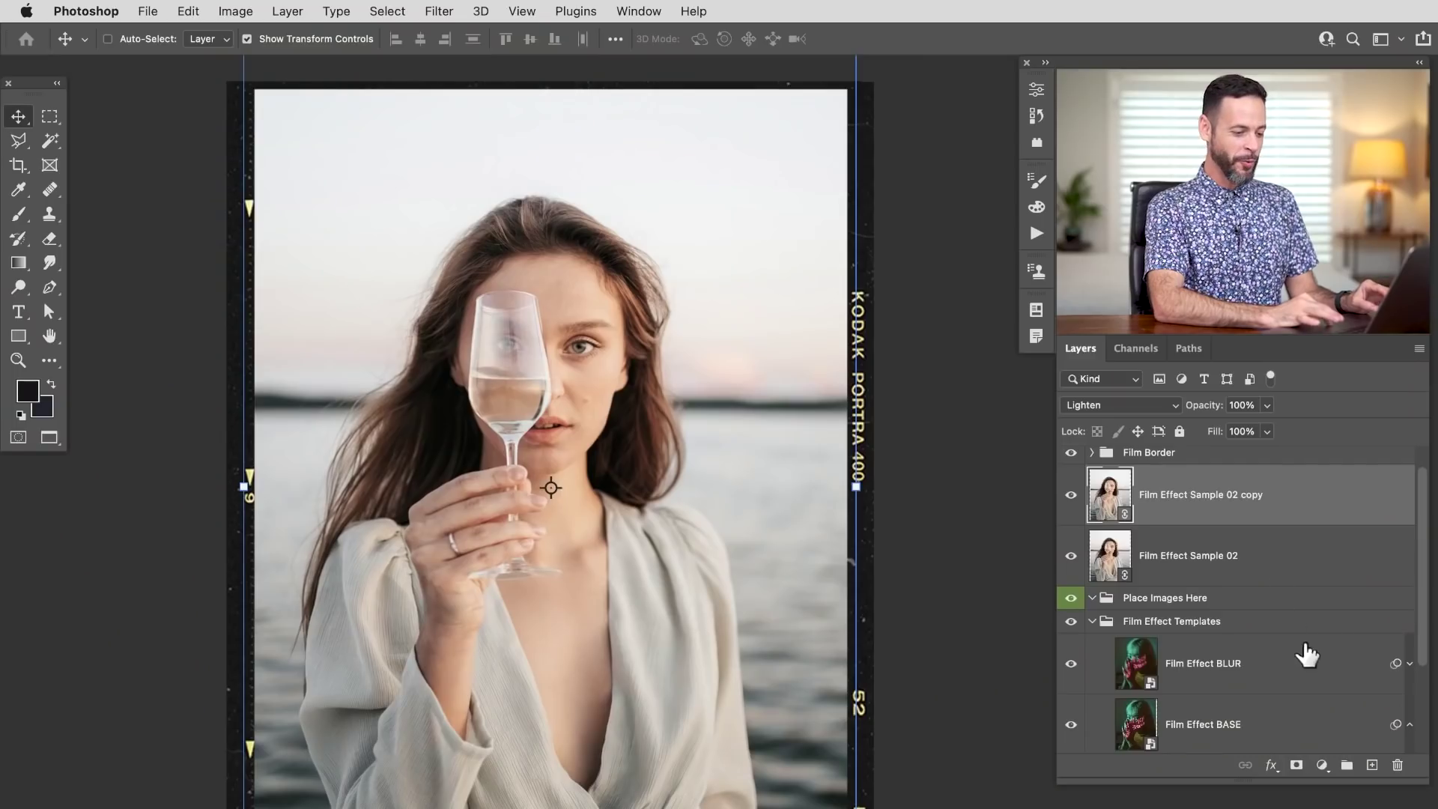
Step: Copy the Film Effect BASE smart filters onto Film Effect Sample 02 and the Film Effect BLUR smart filters onto Film Effect Sample 02 copy
left_click(1323, 727)
scroll(1323, 730, "down", 3)
scroll(1412, 611, "up", 3)
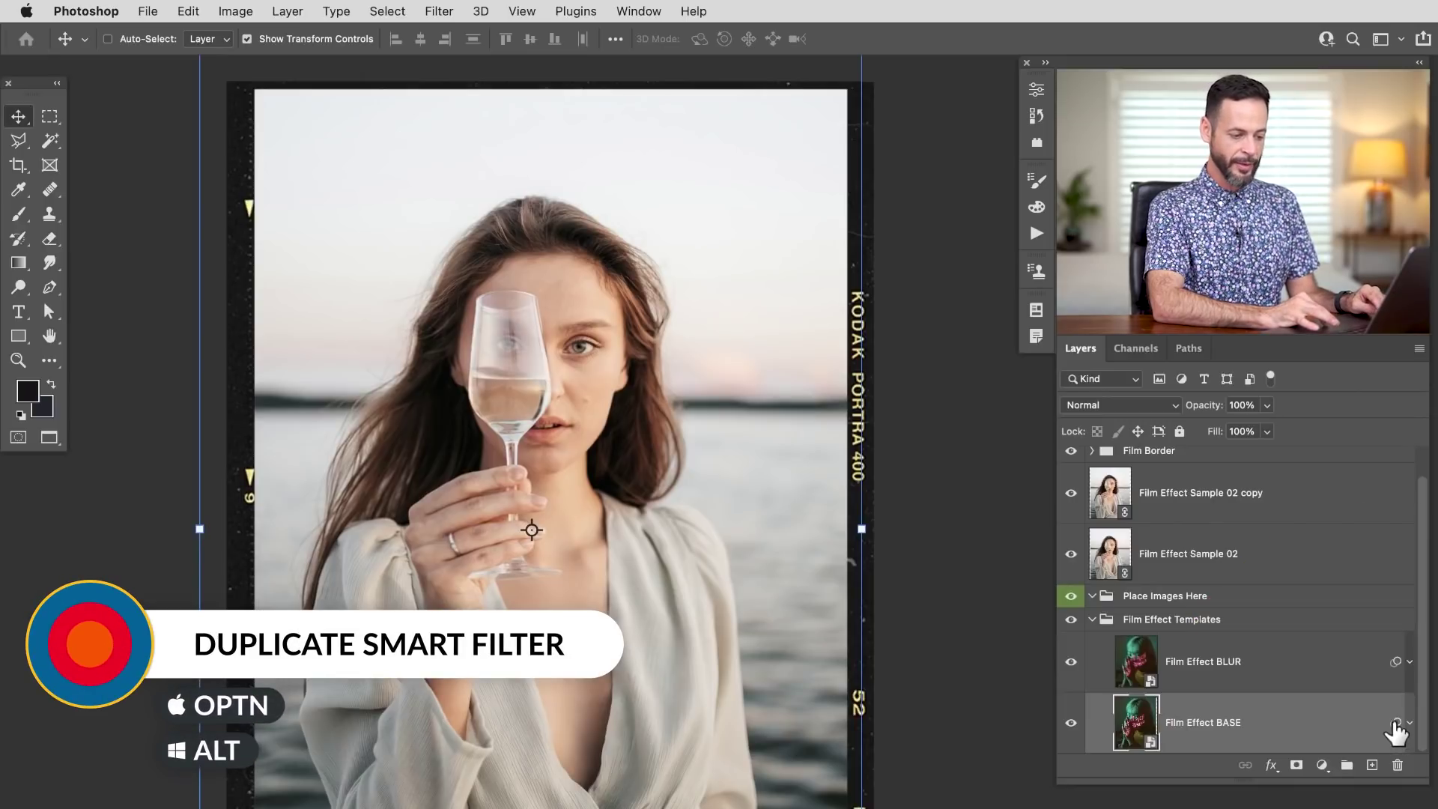
left_click_drag(1315, 615, 1368, 555)
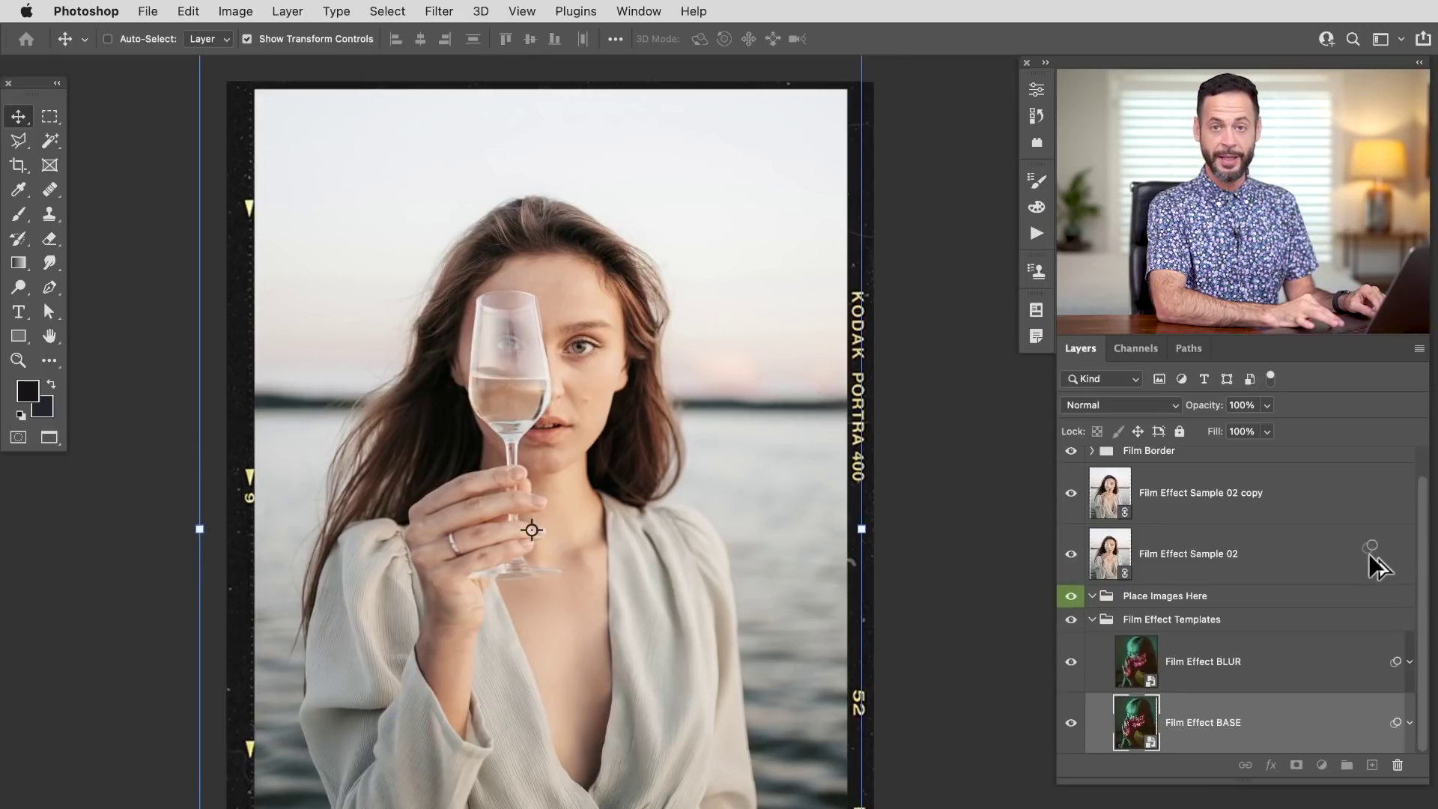
left_click_drag(1371, 558, 1371, 554)
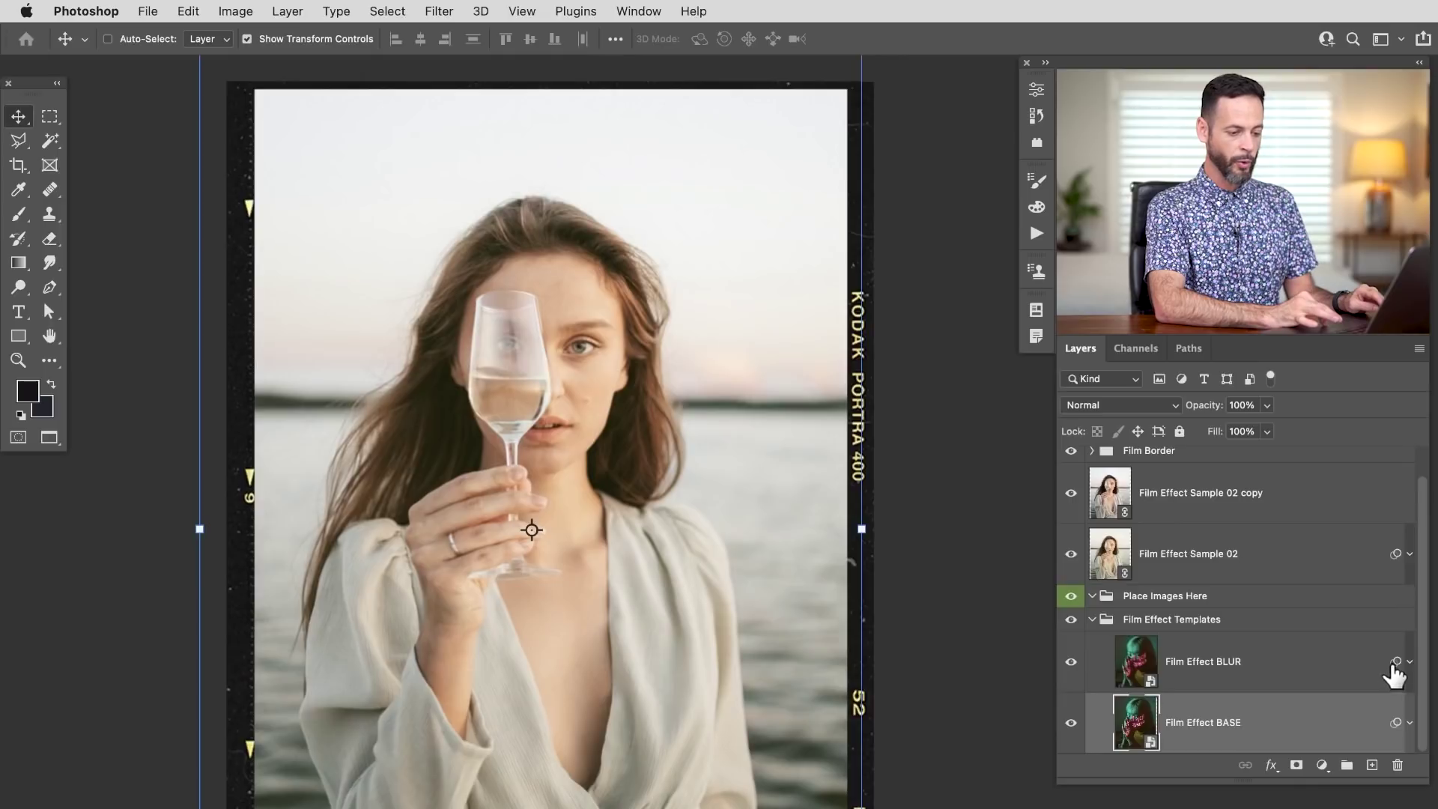
left_click_drag(1395, 663, 1382, 659)
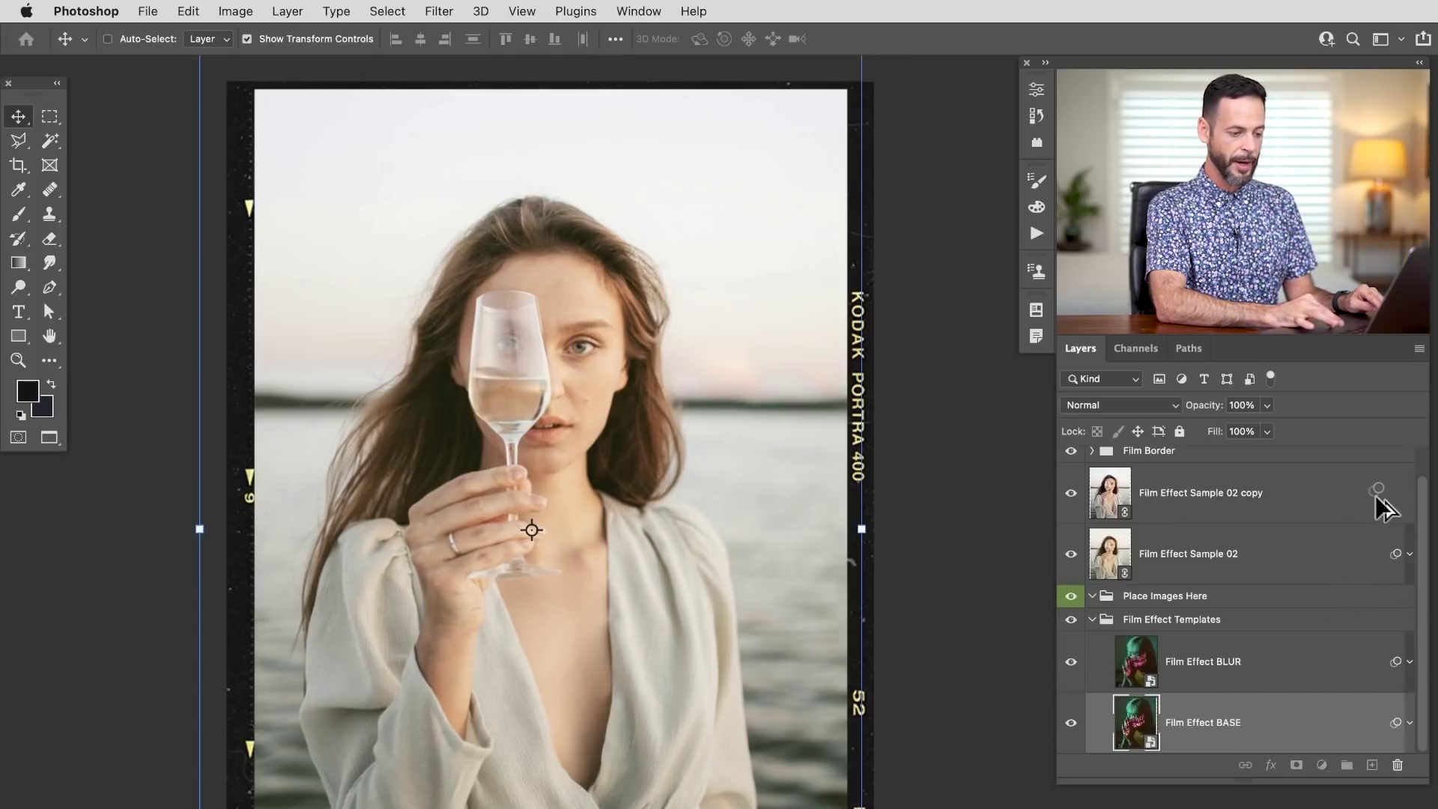
left_click_drag(1376, 496, 1382, 508)
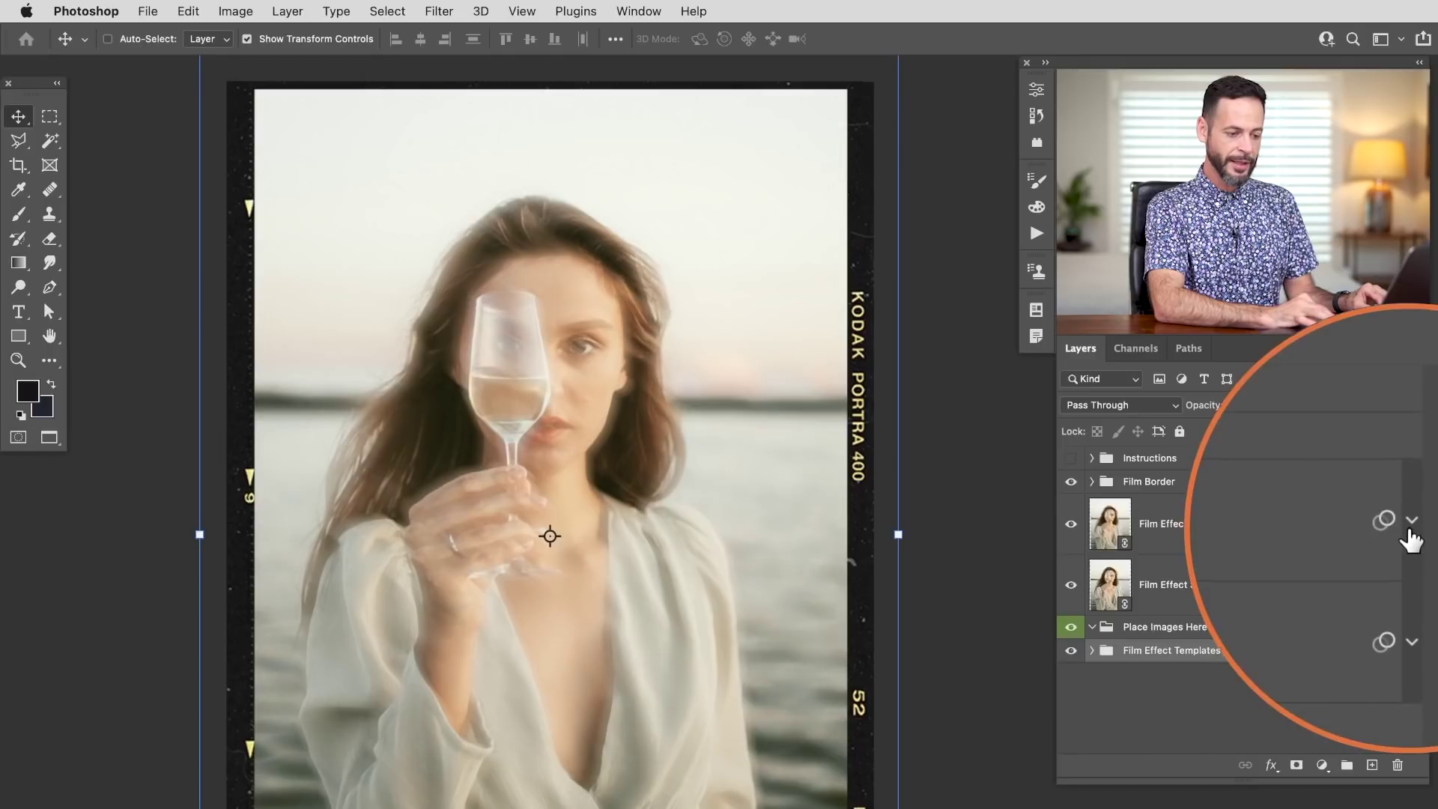
Step: Expand the smart filters of Film Effect Sample 02 copy and switch them off and on to compare their effect
left_click(1410, 525)
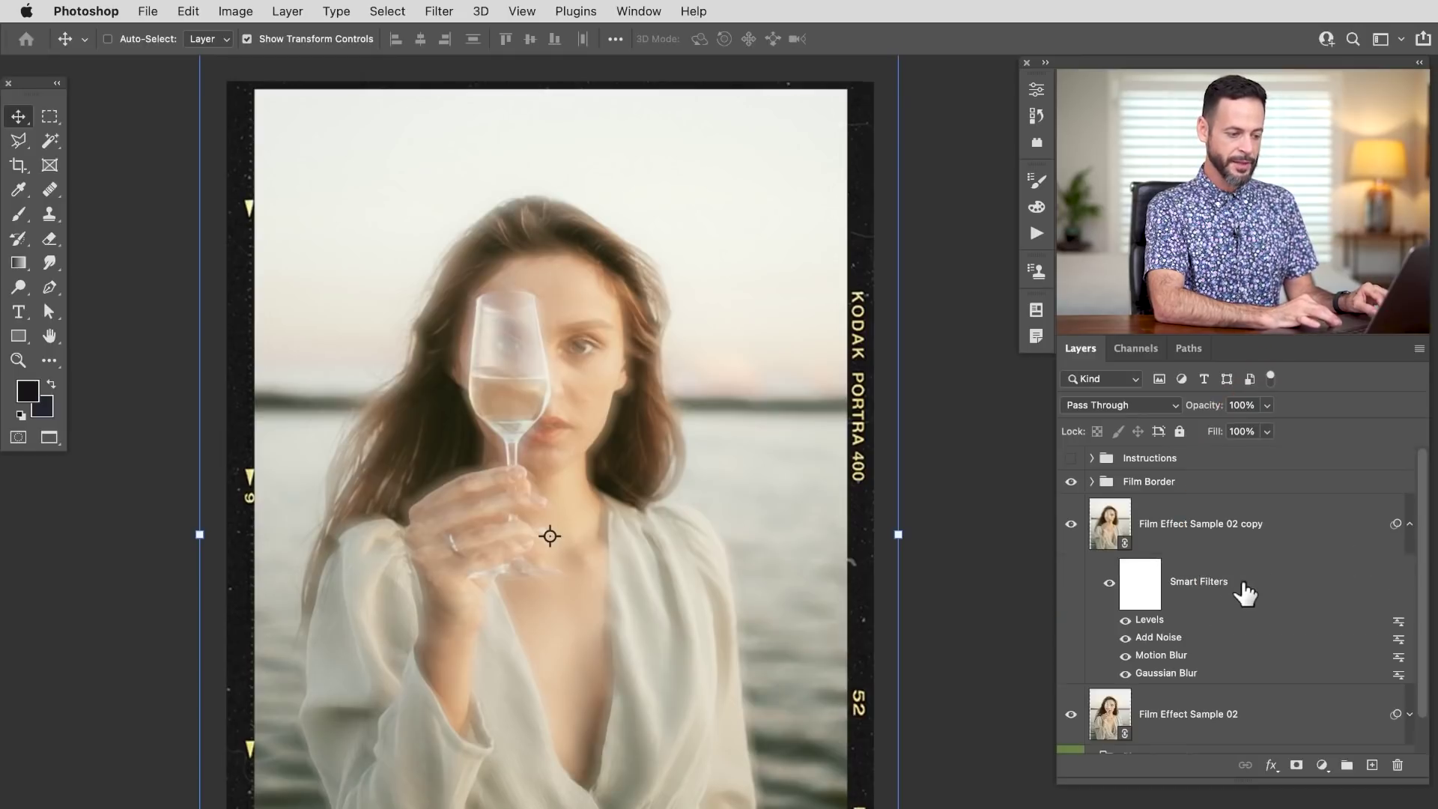
left_click(1125, 656)
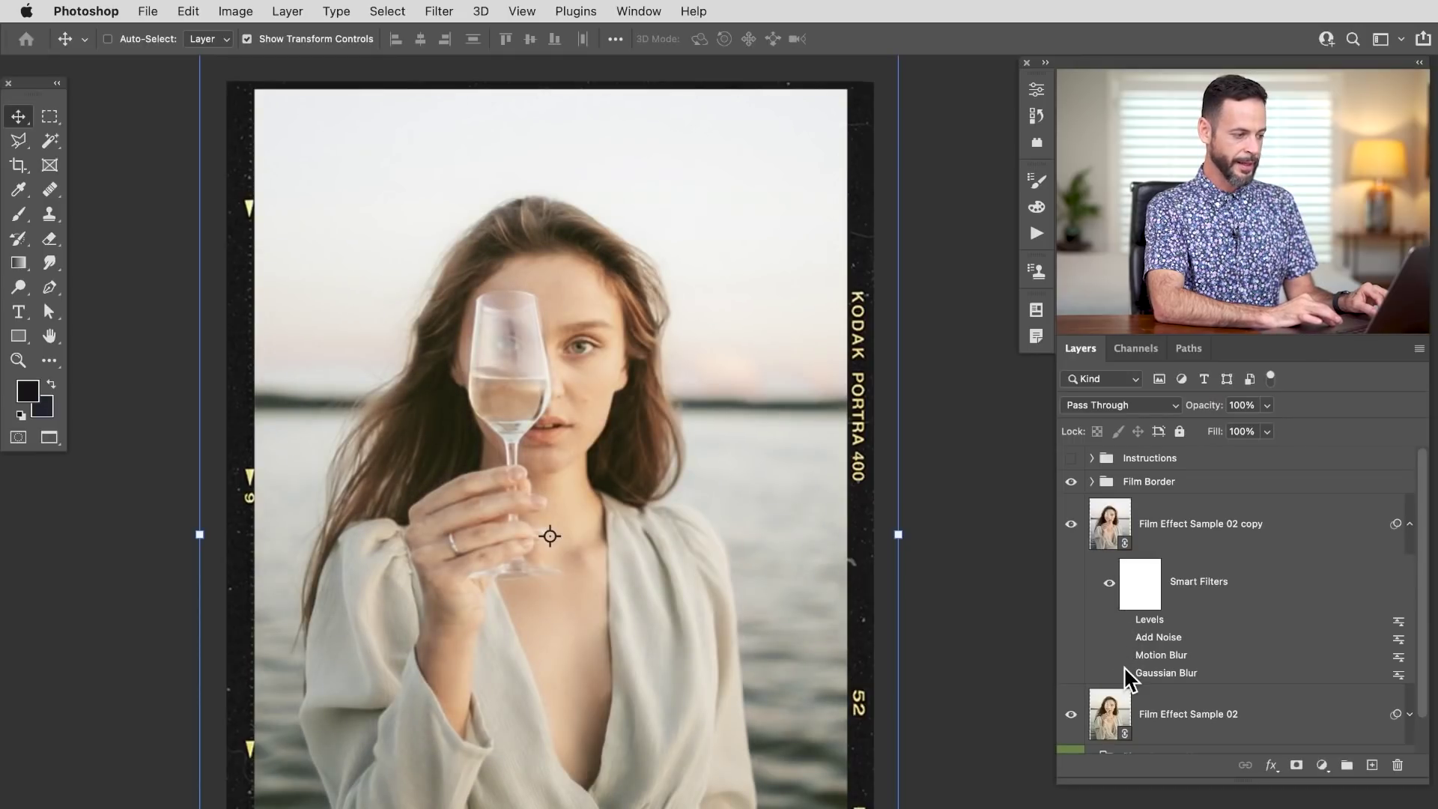
left_click_drag(1125, 674, 1127, 640)
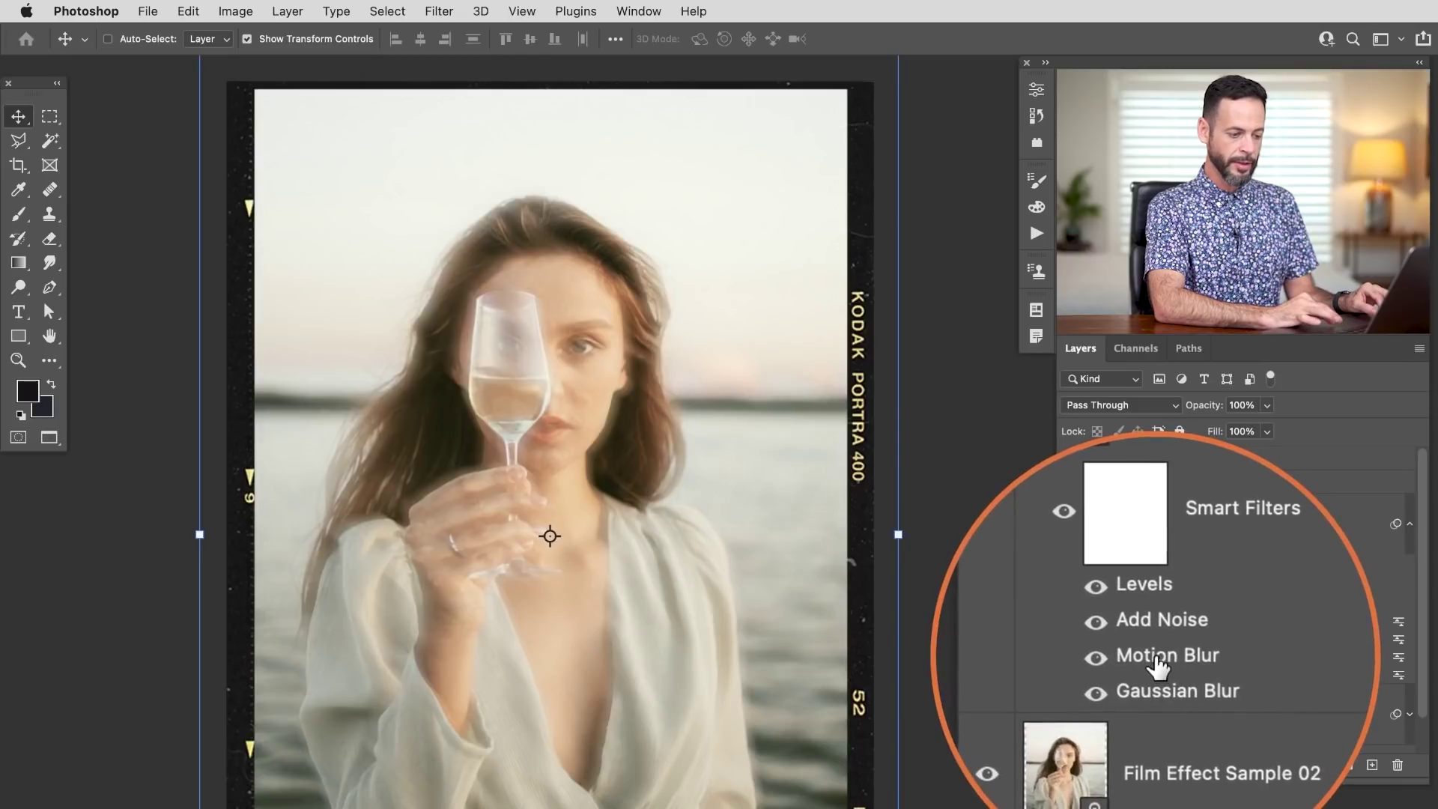
Step: Set the Motion Blur smart filter on Film Effect Sample 02 copy to an angle of -19° and a distance of 126 pixels
double_click(1157, 657)
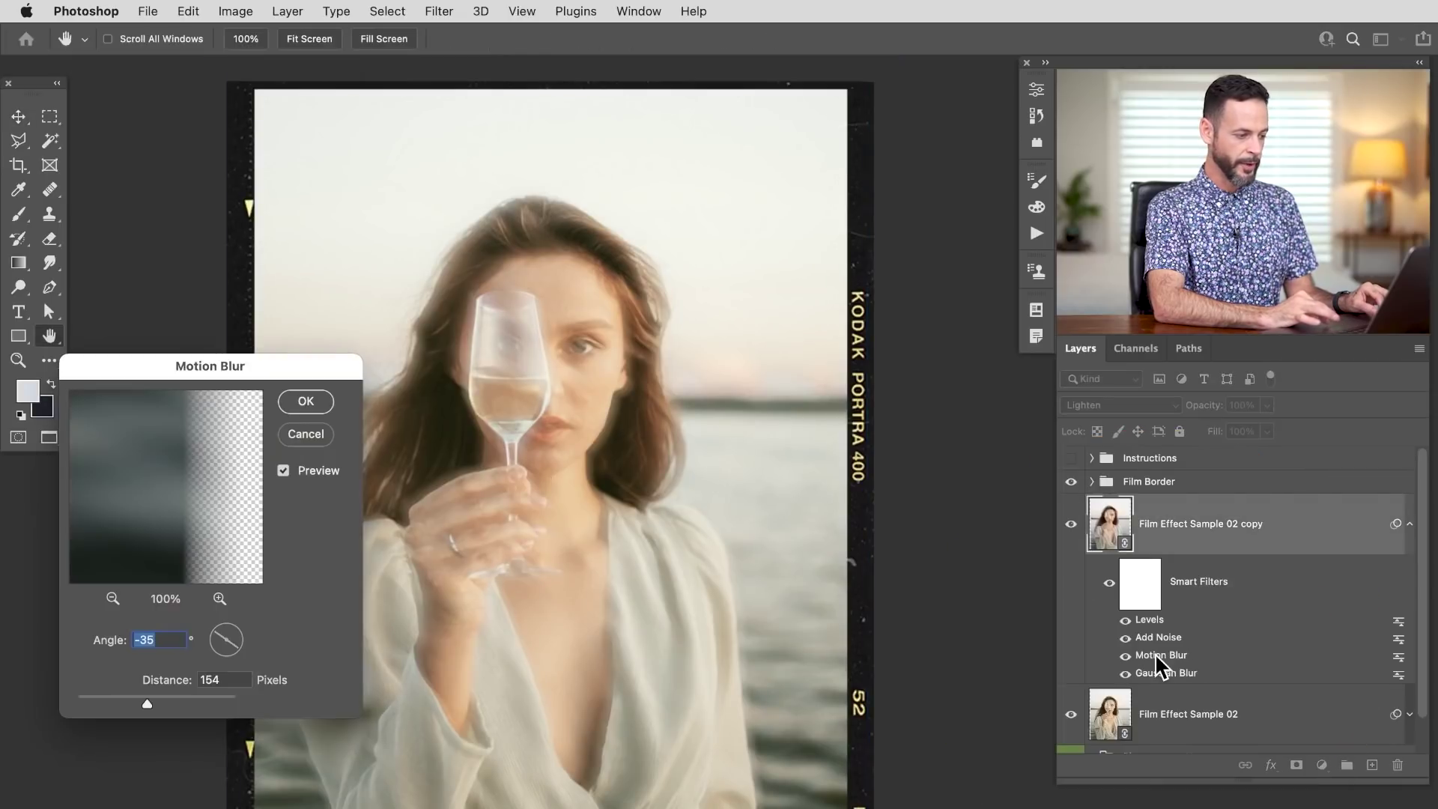
mouse_move(157, 699)
left_mouse_down()
mouse_move(110, 698)
mouse_move(135, 704)
left_mouse_up()
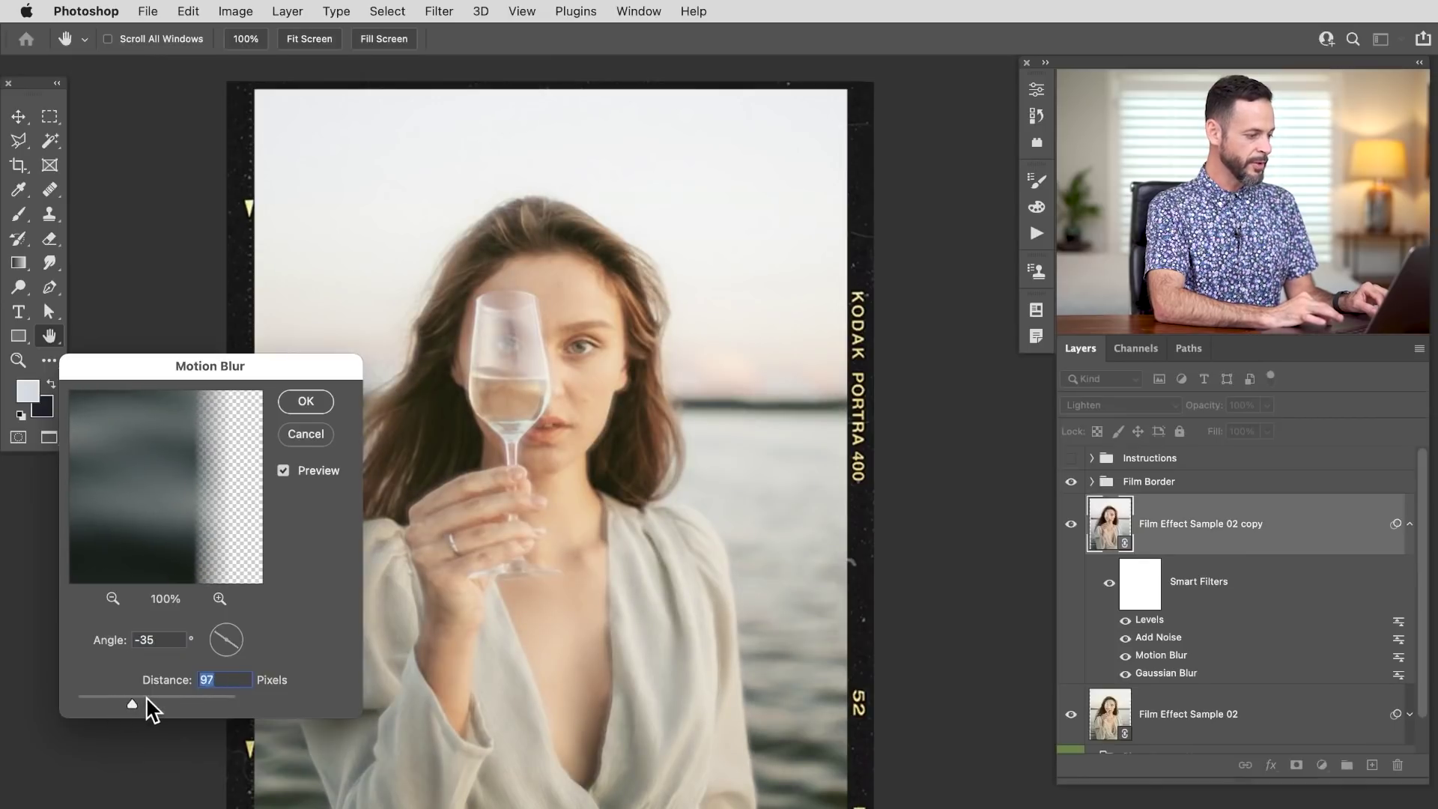
left_click(139, 698)
mouse_move(225, 639)
left_mouse_down()
mouse_move(239, 641)
mouse_move(221, 628)
mouse_move(218, 645)
left_mouse_up()
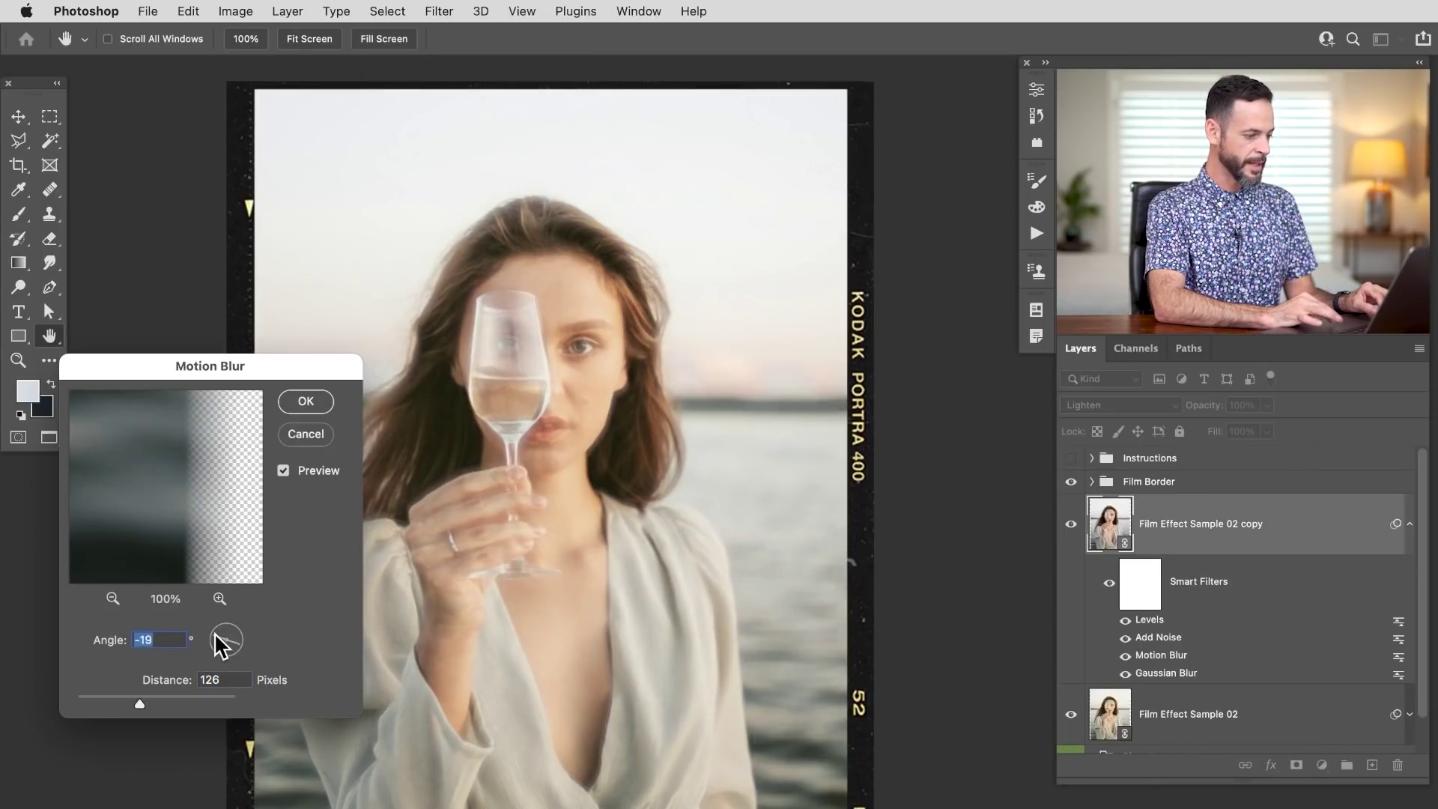
left_click(306, 401)
key("v")
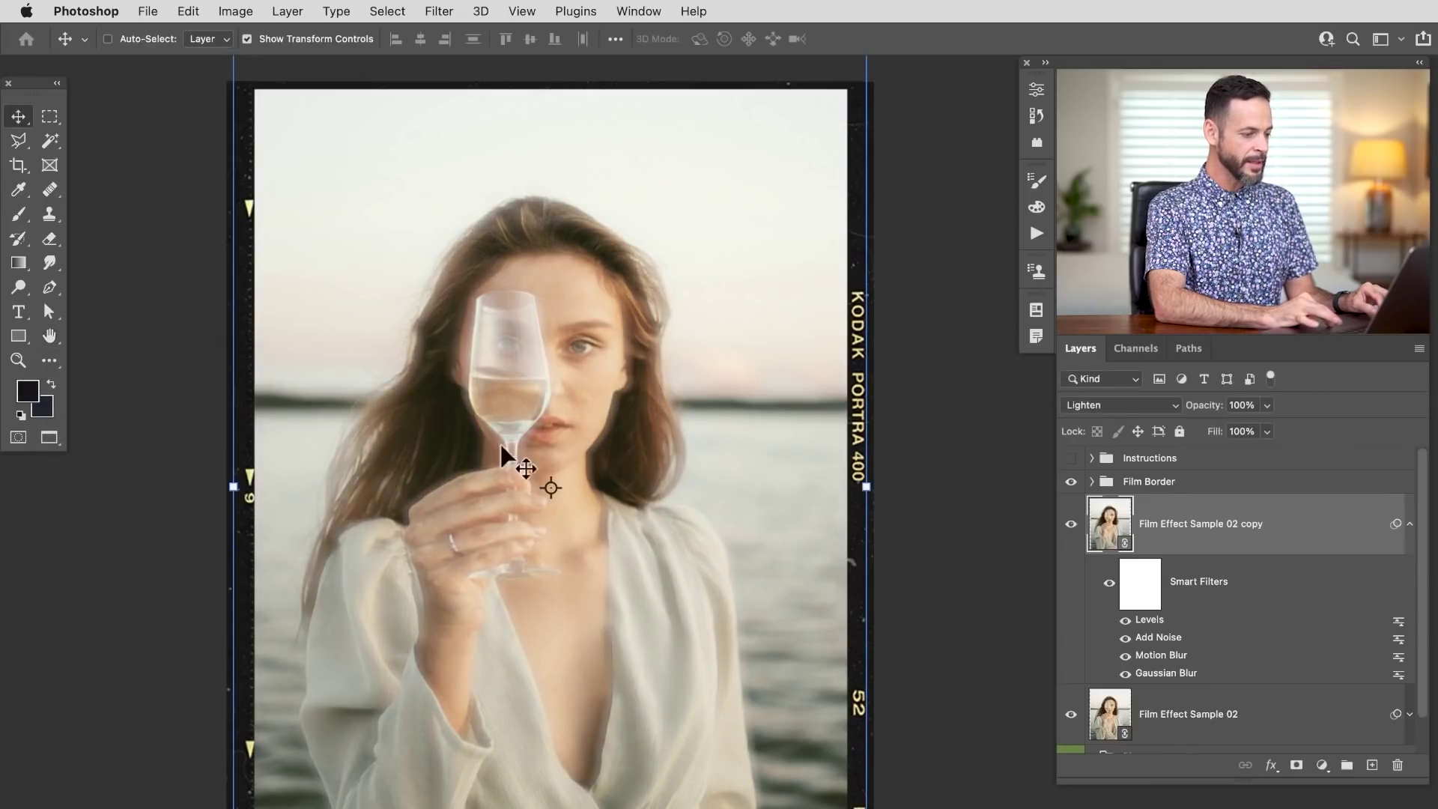
Step: Toggle the visibility of Film Effect Sample 02 copy to compare the image with and without the blur layer
left_click(1071, 524)
left_click(1071, 525)
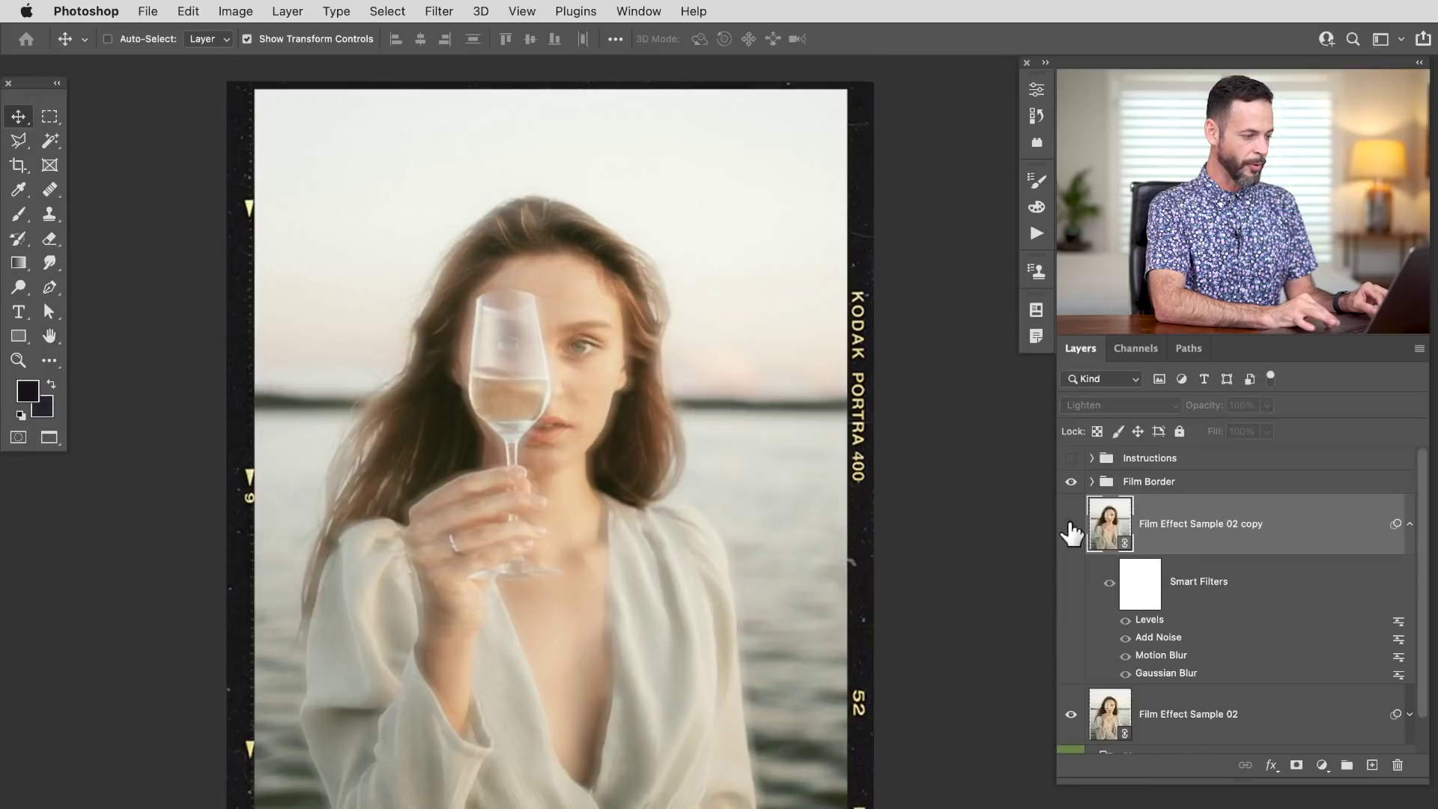
left_click(1071, 524)
left_click(1071, 524)
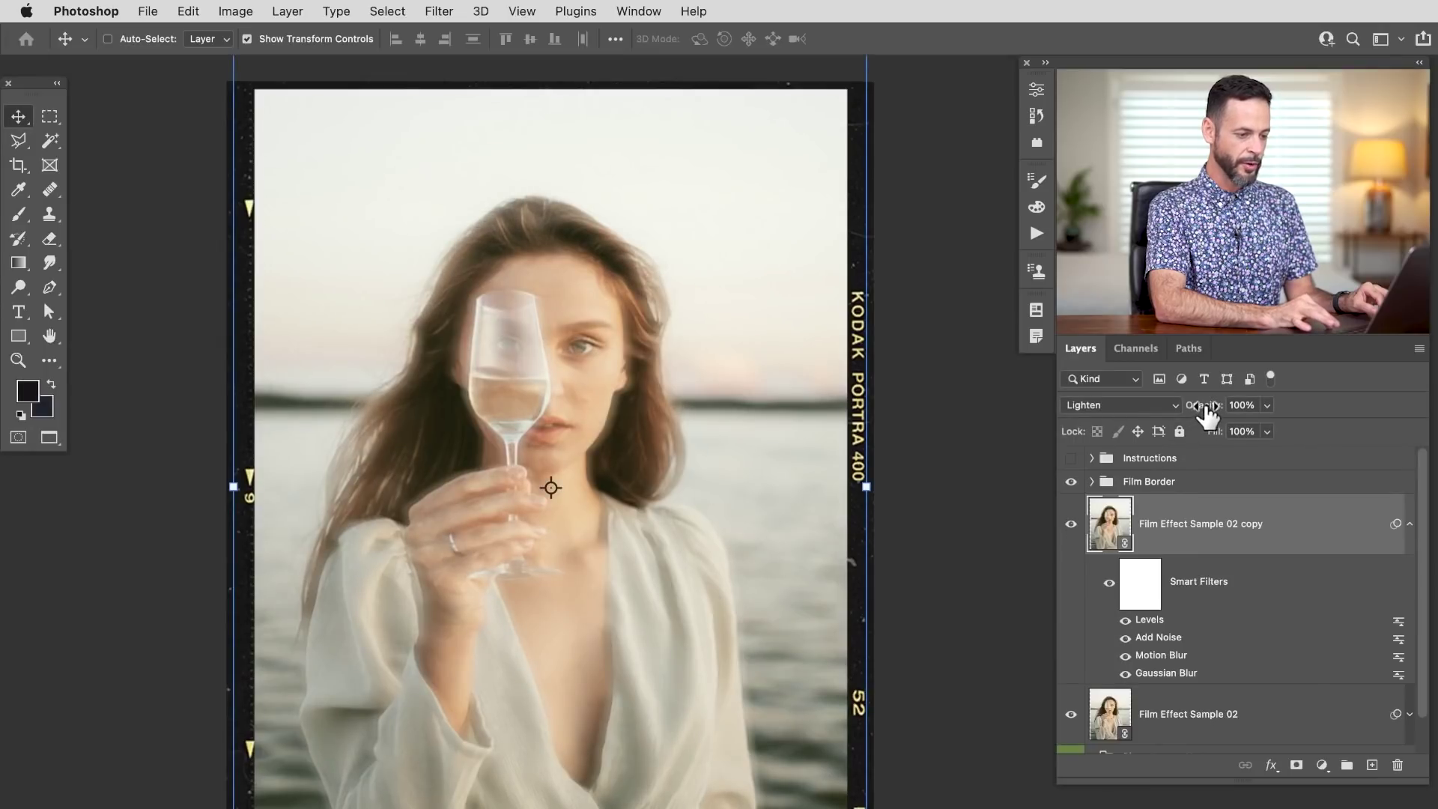
Step: Set the opacity of Film Effect Sample 02 copy to 50%, compare its effect, and collapse its smart filter list
key("5")
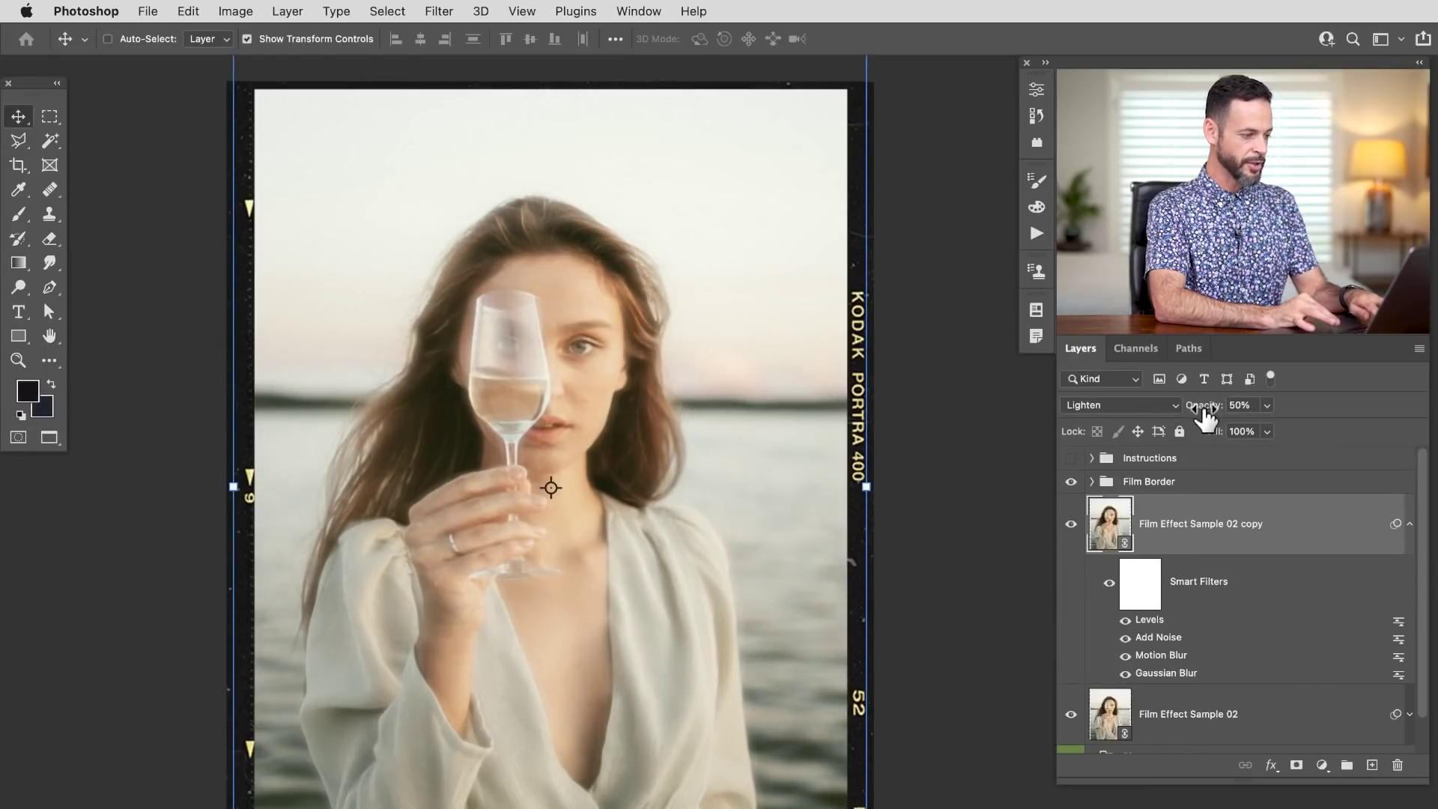
left_click(1071, 525)
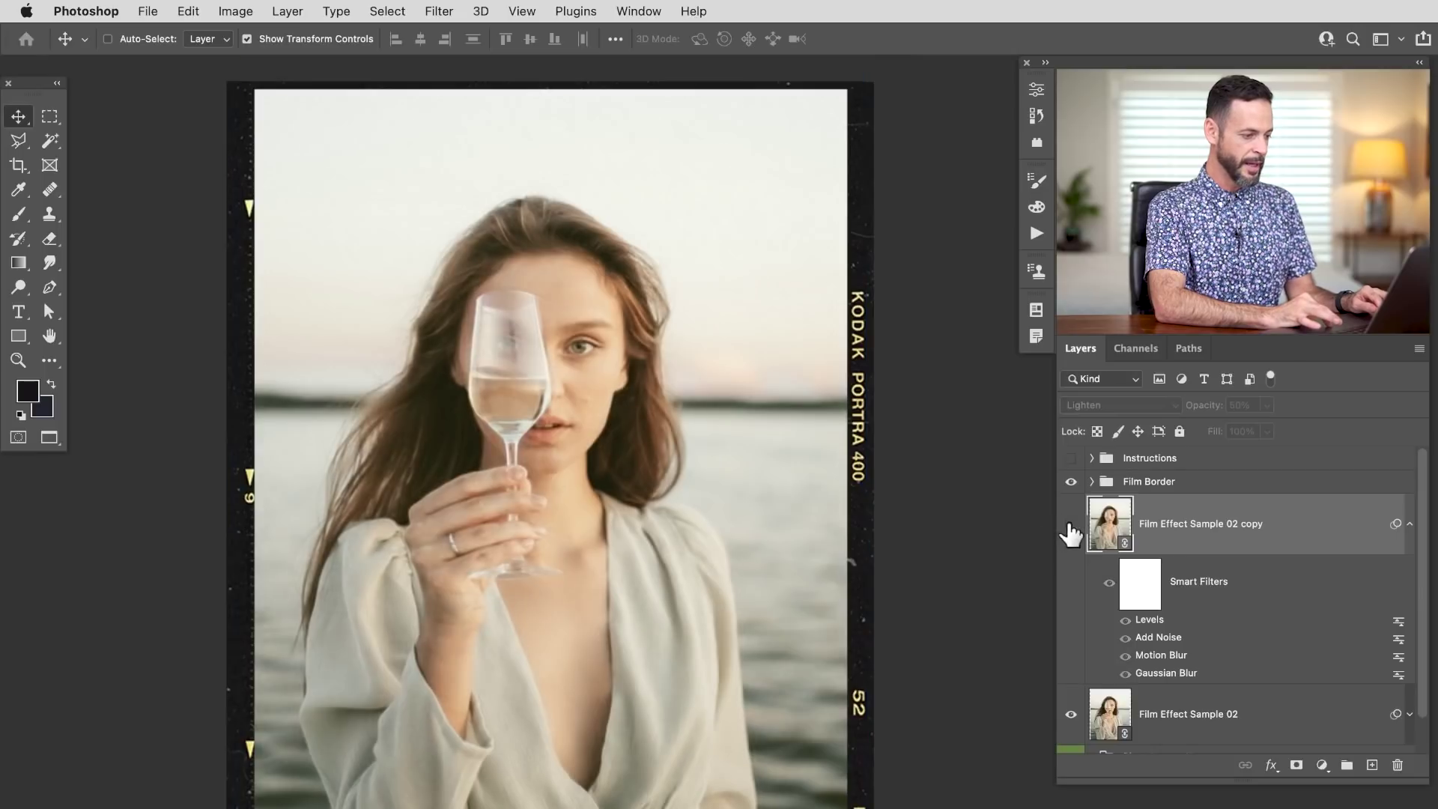
left_click(1071, 524)
left_click(1410, 525)
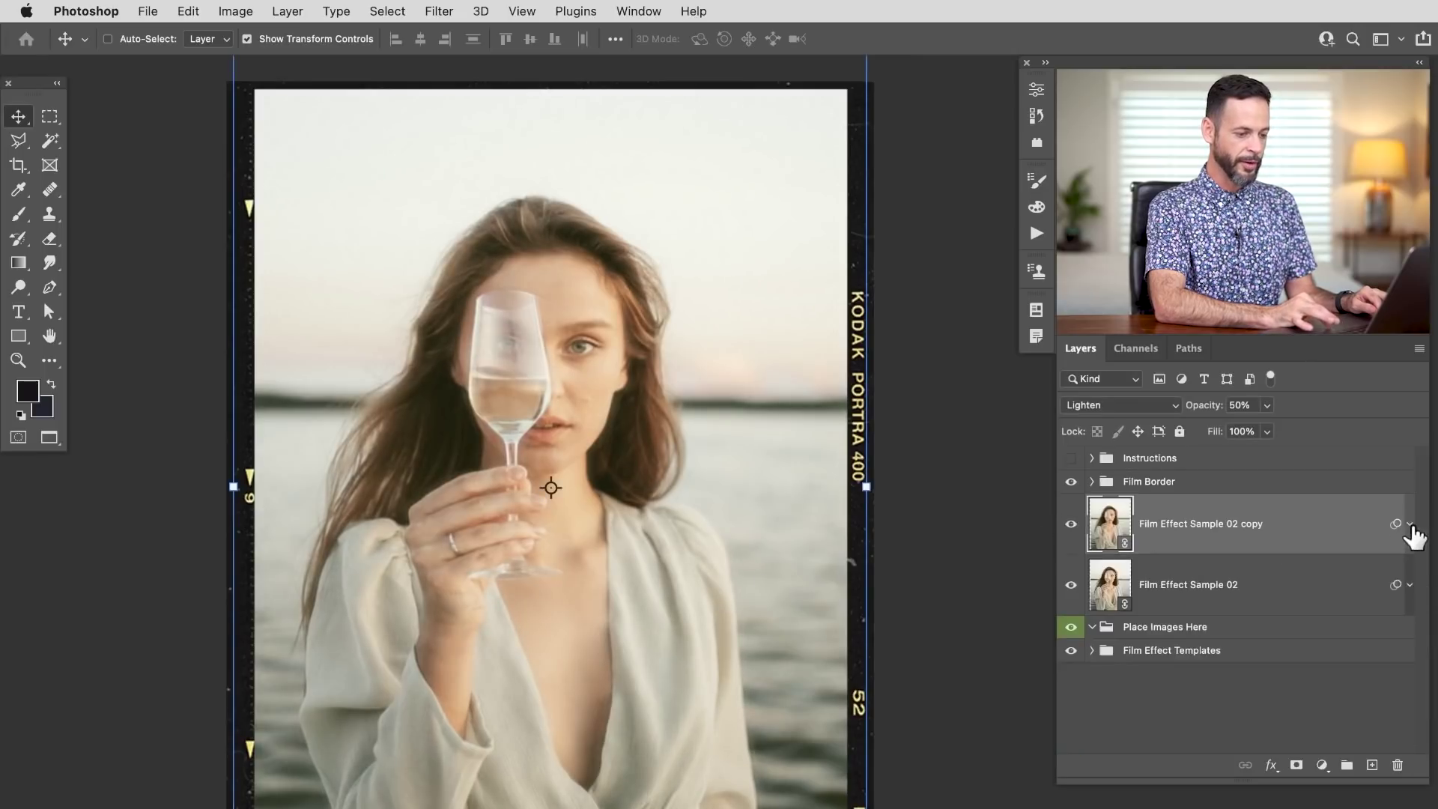